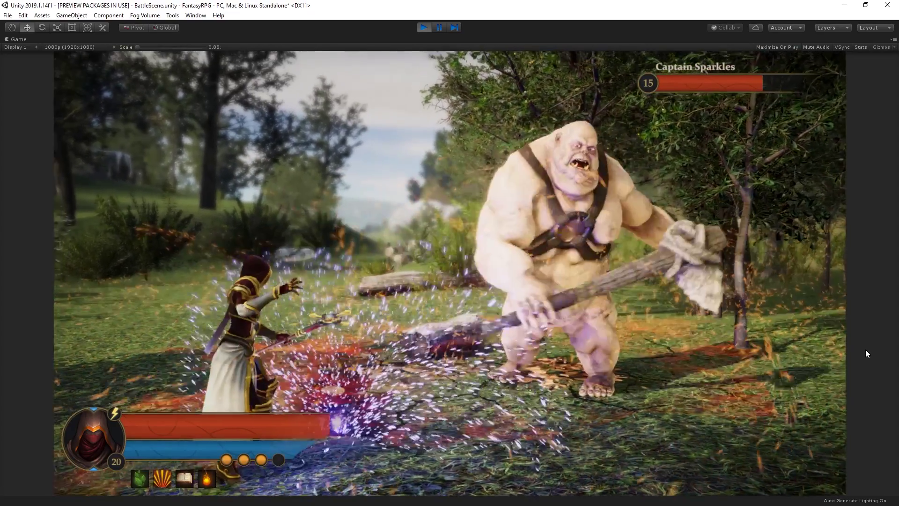
Playtest the battle scene using the Attack and Magic actions against the ogre.
left_click(742, 385)
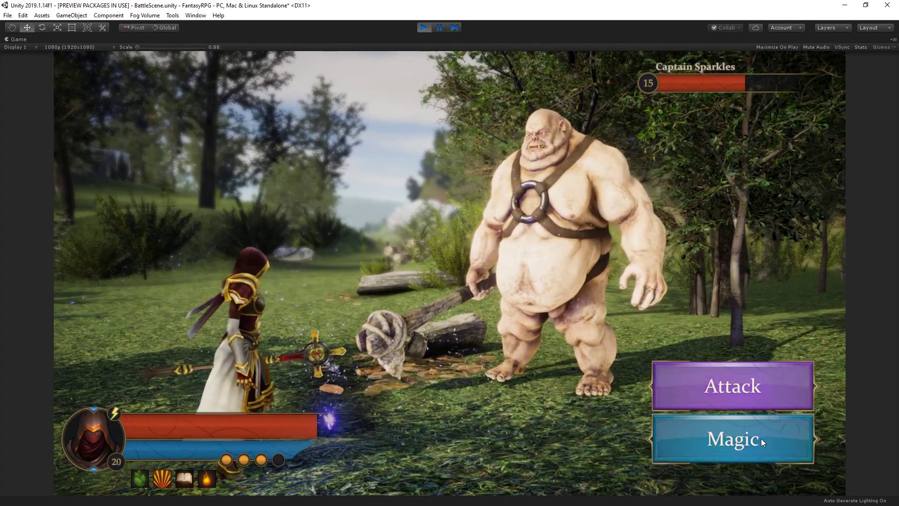
left_click(760, 438)
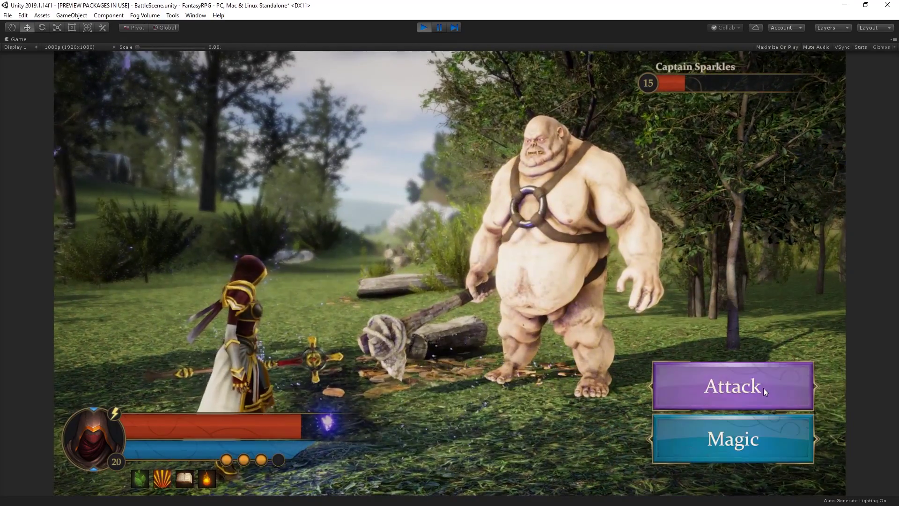
left_click(763, 389)
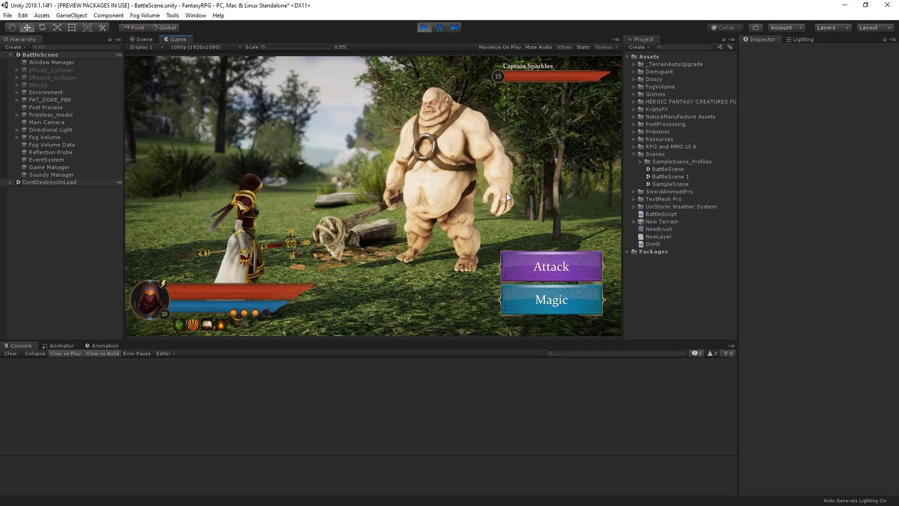
left_click(547, 271)
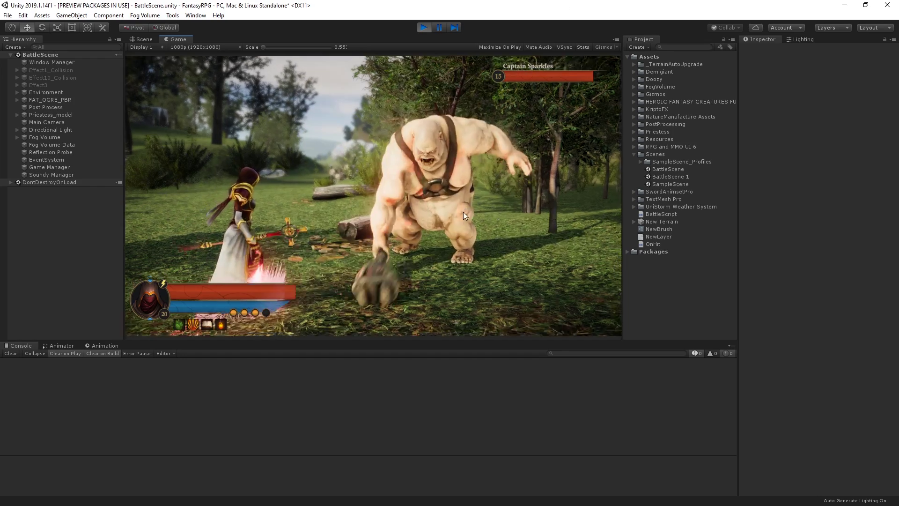
left_click(527, 262)
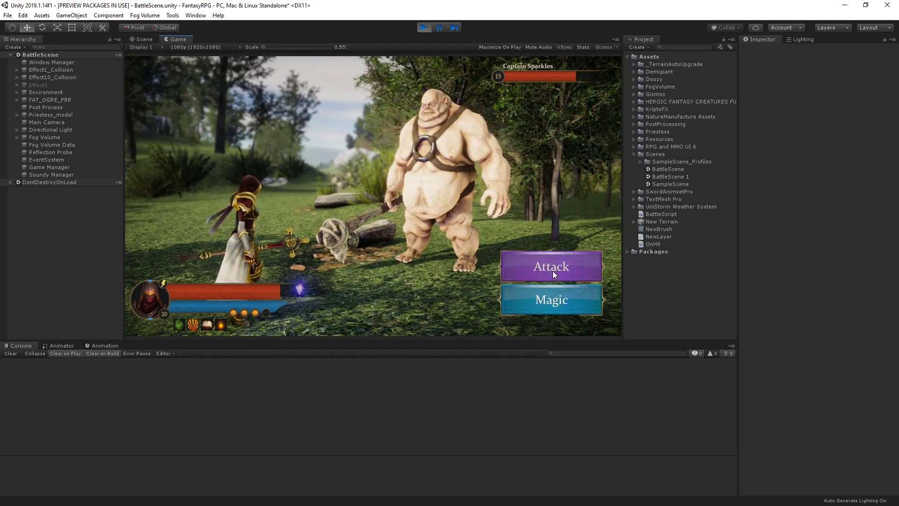
left_click(553, 270)
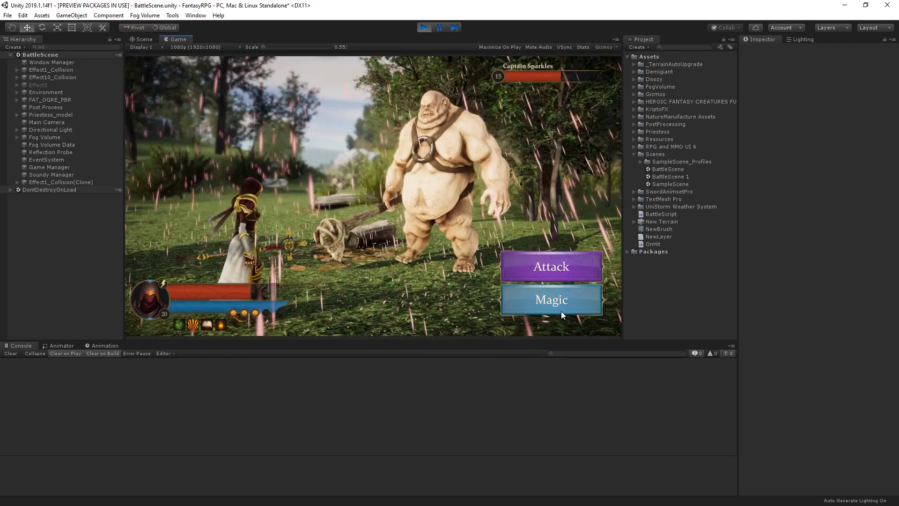
left_click(561, 306)
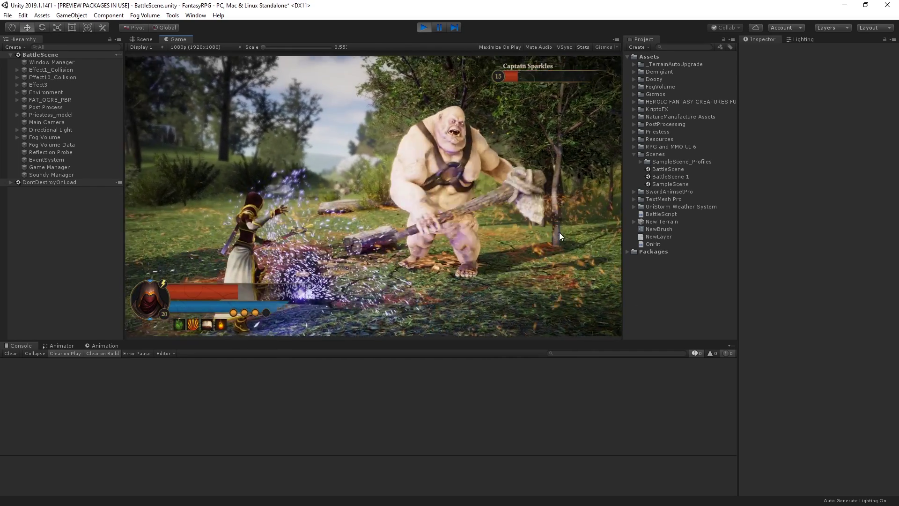
left_click(532, 268)
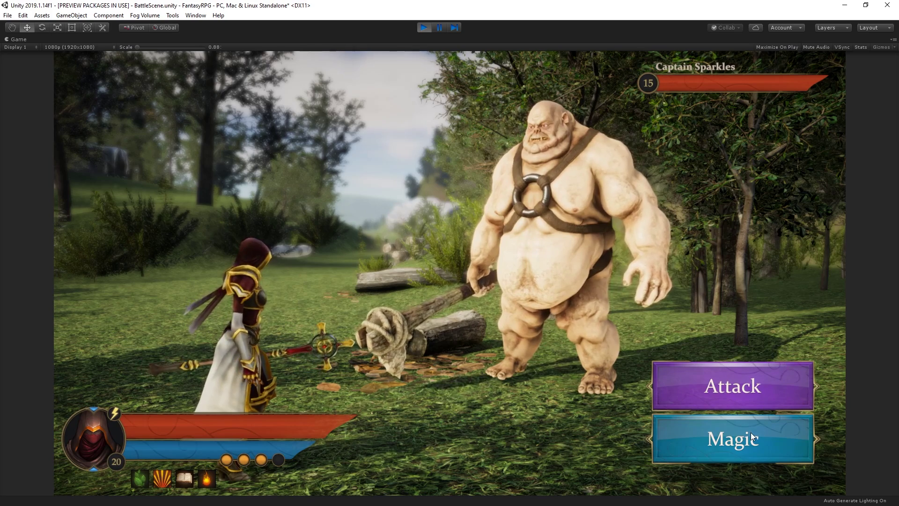
left_click(751, 431)
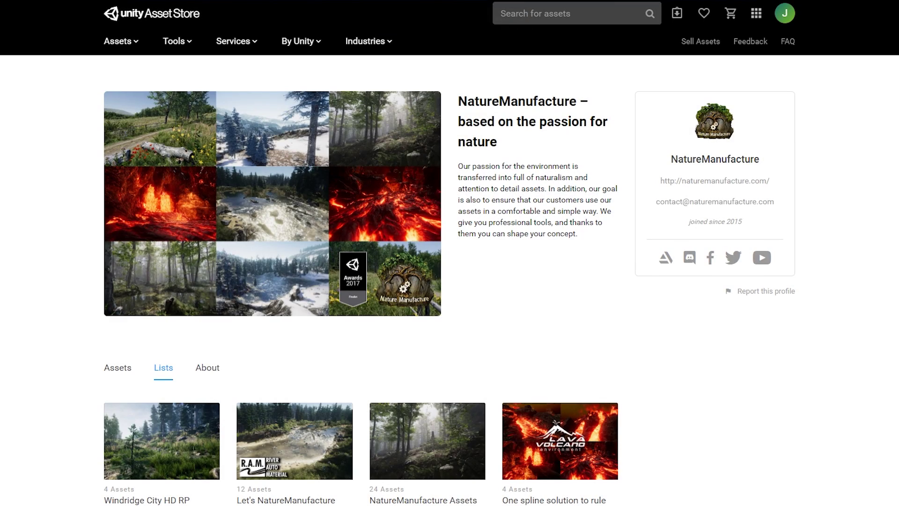
Switch to the Unity Asset Store and look through NatureManufacture's publisher page and its asset lists.
scroll(449, 281, "down", 1)
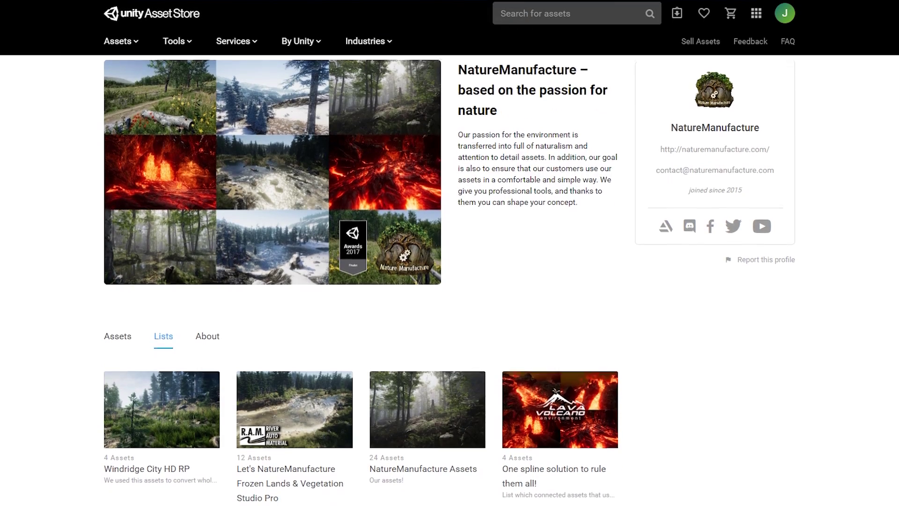
scroll(450, 281, "down", 1)
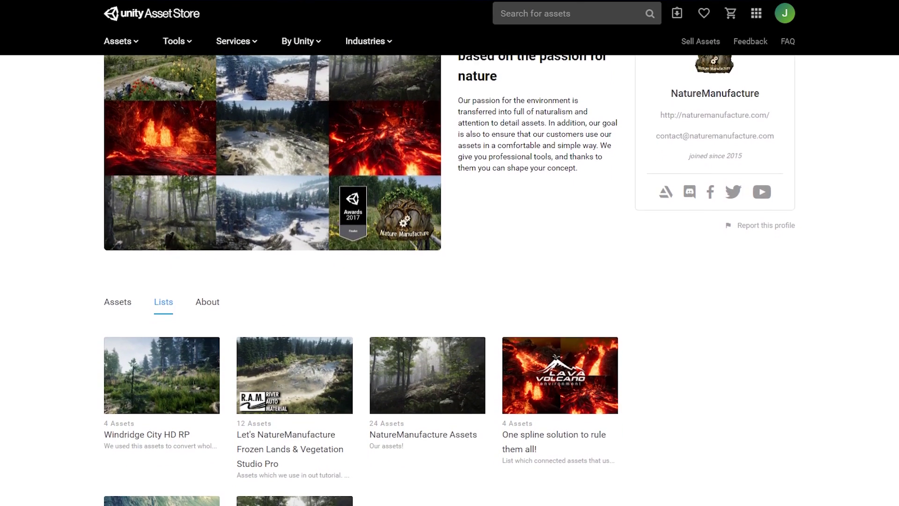
scroll(449, 281, "down", 1)
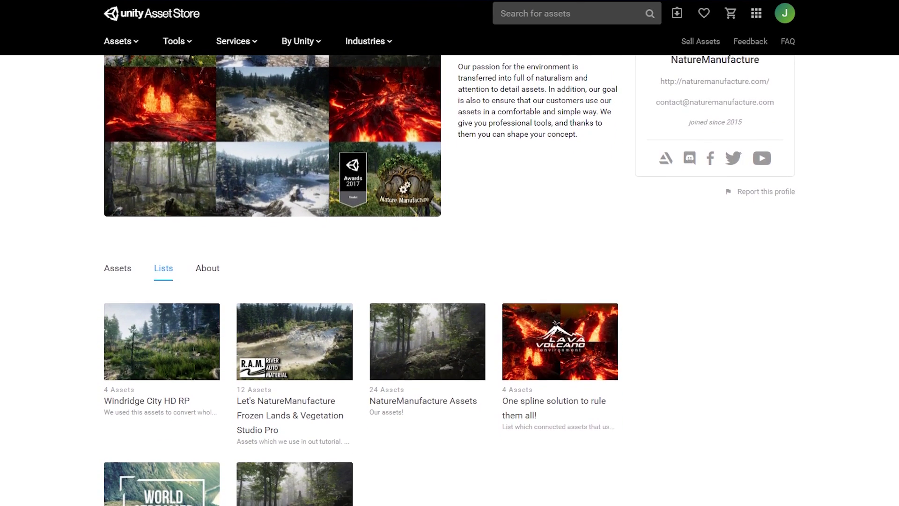
scroll(450, 280, "down", 1)
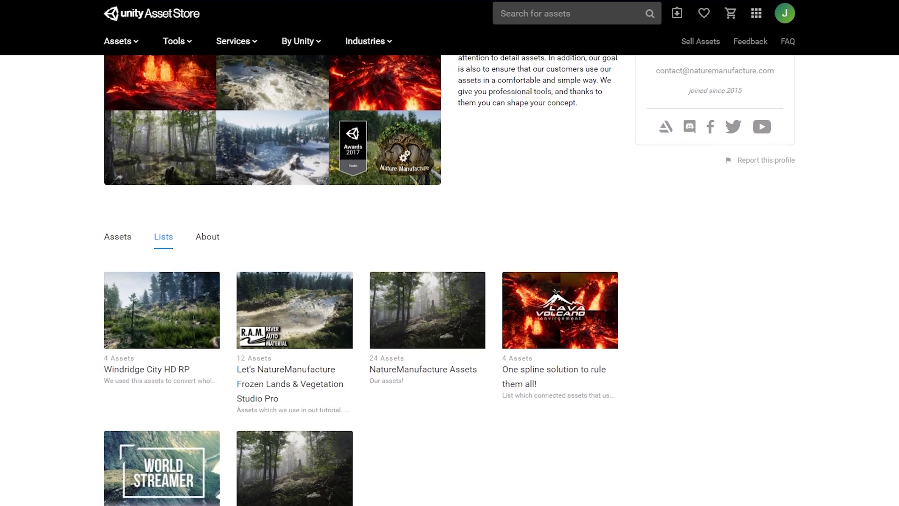
scroll(450, 281, "down", 1)
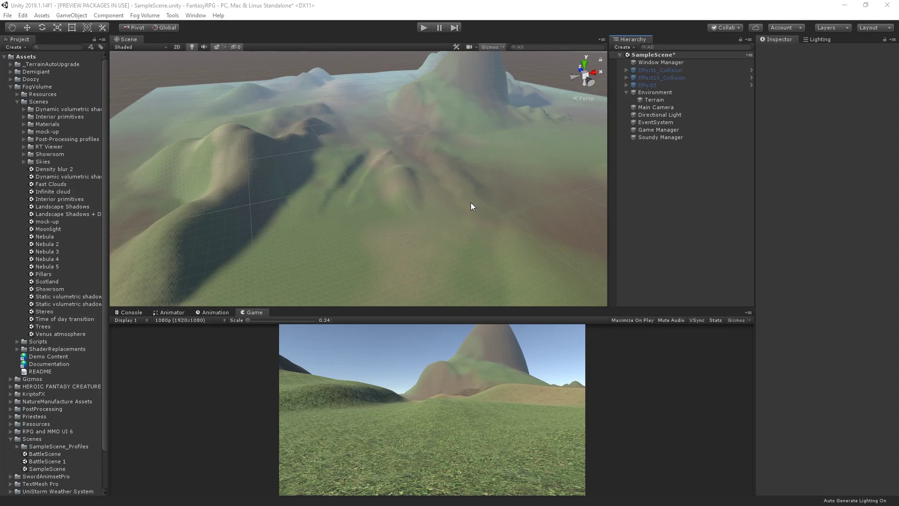
Select the terrain in SampleScene and apply prefab_Baked_02_Poplar as a paintable tree prefab.
mouse_move(434, 189)
right_mouse_down()
mouse_move(431, 221)
mouse_move(393, 225)
mouse_move(422, 219)
mouse_move(374, 153)
mouse_move(440, 183)
mouse_move(457, 176)
mouse_move(430, 195)
right_mouse_up()
left_click(420, 219)
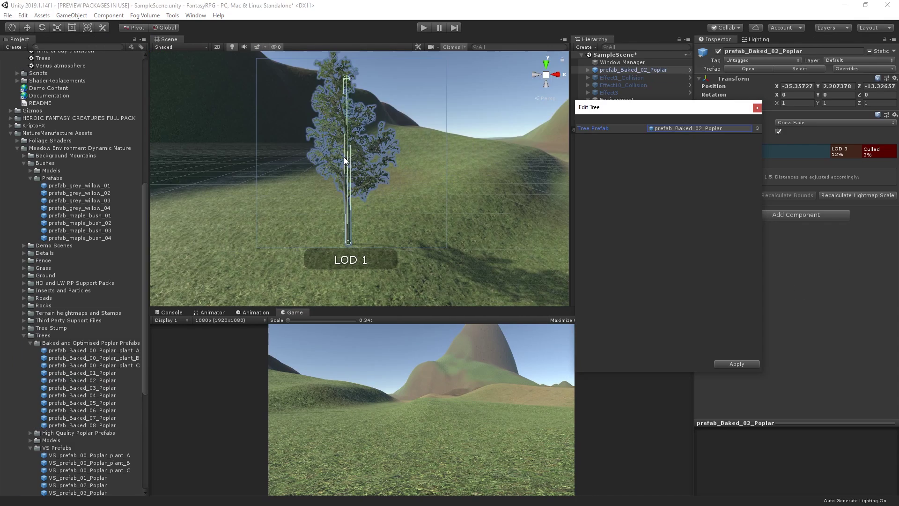
key("s")
right_click_drag(448, 204, 463, 223)
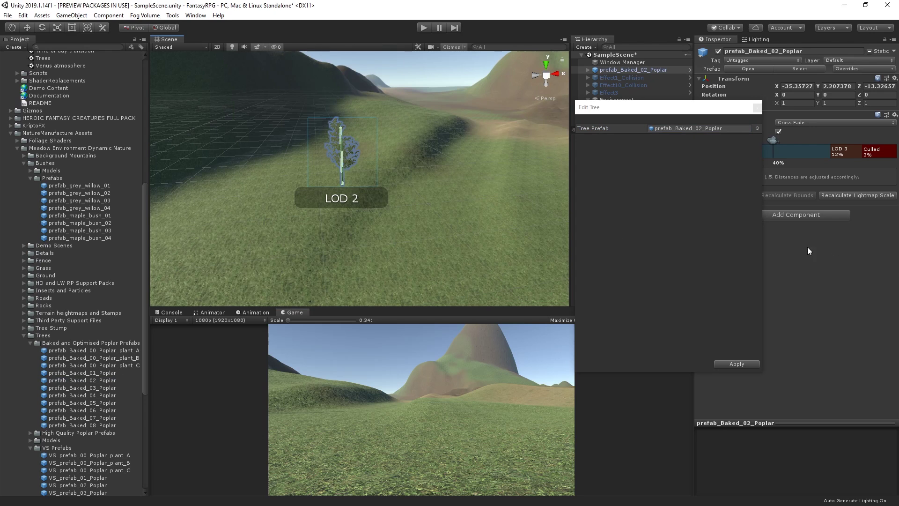
left_click(497, 250)
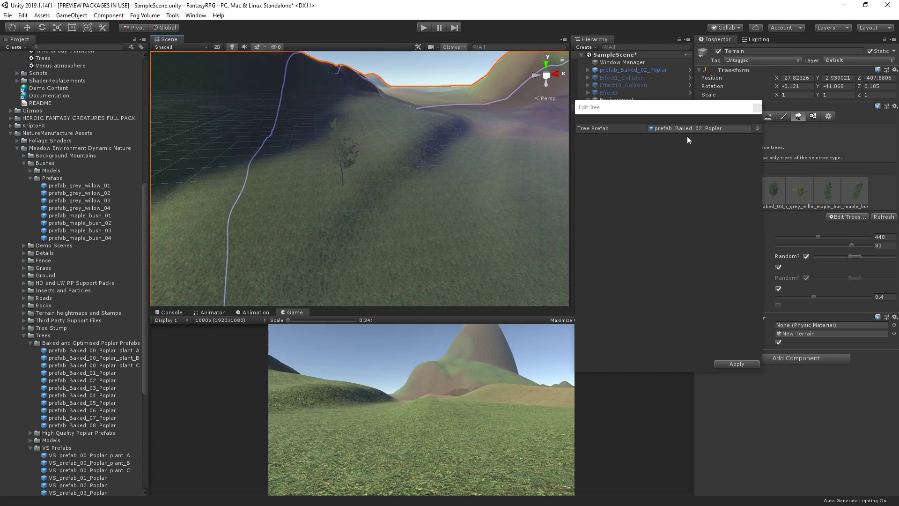
left_click(752, 362)
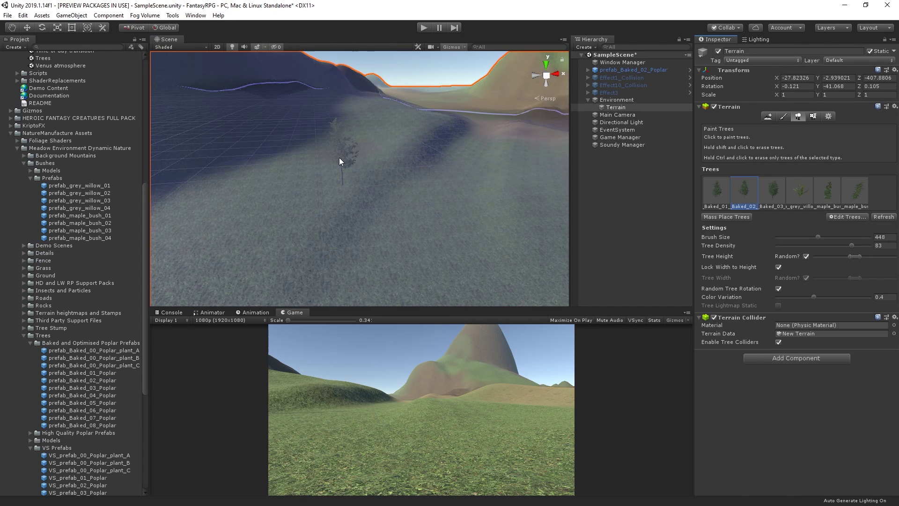
Undo a dense trial pass of poplars and paint the trees sparsely across the terrain with tree density 10.
mouse_move(339, 158)
left_mouse_down()
mouse_move(237, 172)
mouse_move(373, 168)
left_mouse_up()
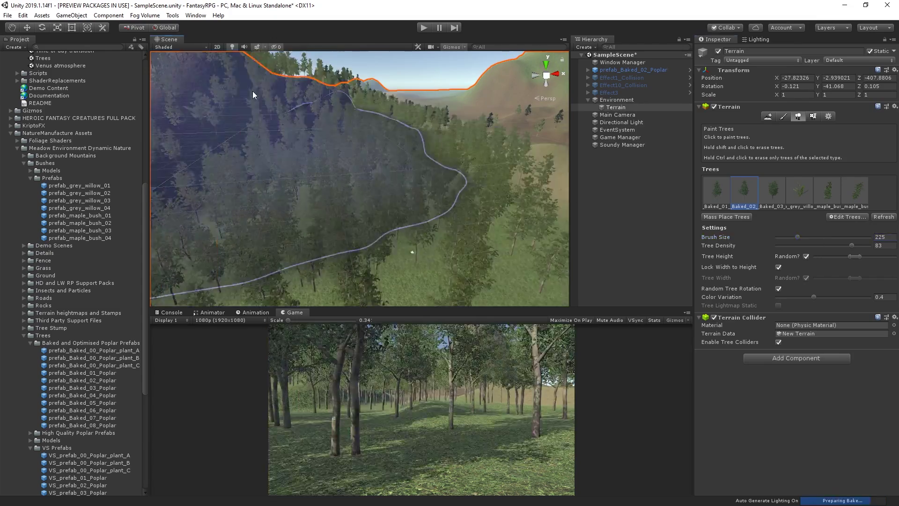
key("ctrl+z")
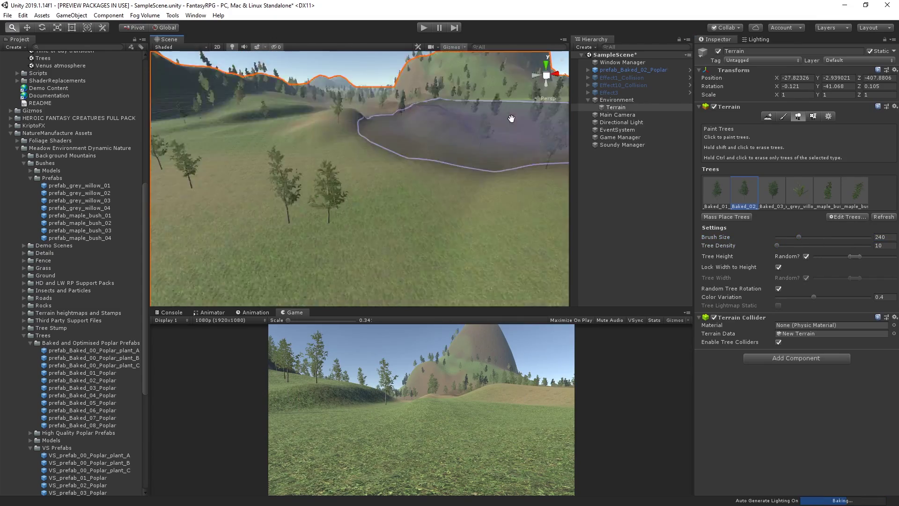
left_click_drag(799, 237, 793, 238)
left_click(421, 220)
mouse_move(421, 220)
right_mouse_down()
mouse_move(367, 211)
mouse_move(291, 220)
mouse_move(297, 193)
mouse_move(342, 146)
right_mouse_up()
Place prefab_detail_poplar_leaves_01_1 on the grass clearing at scale 4.
scroll(76, 294, "down", 4)
scroll(74, 328, "up", 1)
left_click(74, 356)
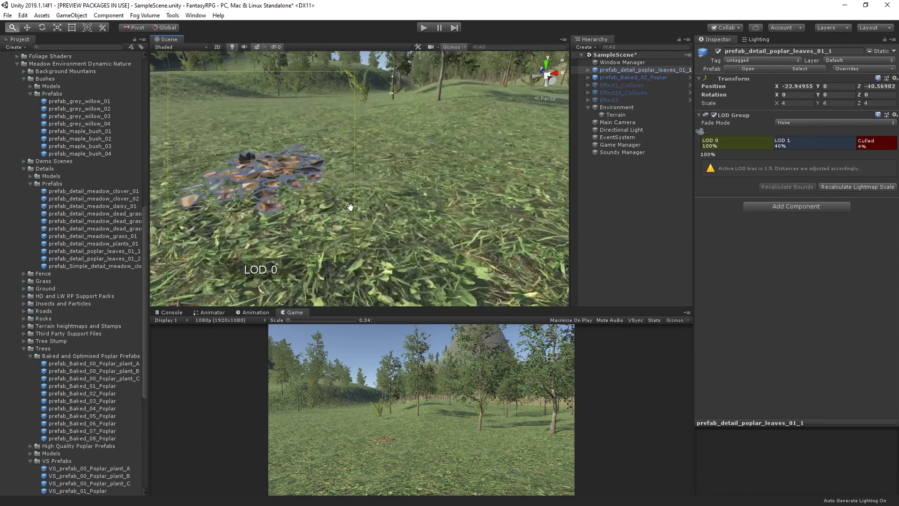
Place prefab_Trunks from the Tree Stump prefabs behind the leaf patch and rotate it about 30 degrees around Y.
scroll(28, 281, "down", 3)
left_click(24, 285)
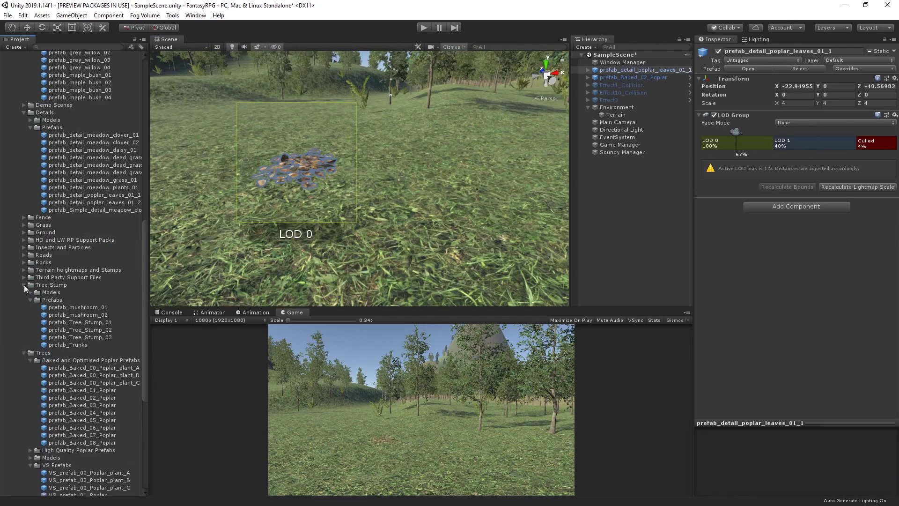
left_click_drag(375, 156, 82, 339)
left_click_drag(341, 125, 341, 126)
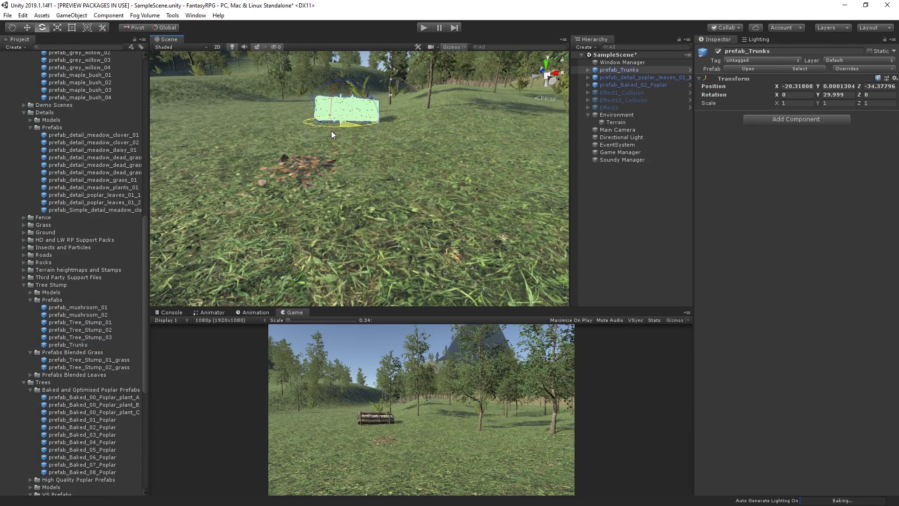
Place prefab_Tree_Stump_02 as a fallen log beside the leaf patch, in front of the trunk pile.
left_click(84, 345)
left_click(90, 331)
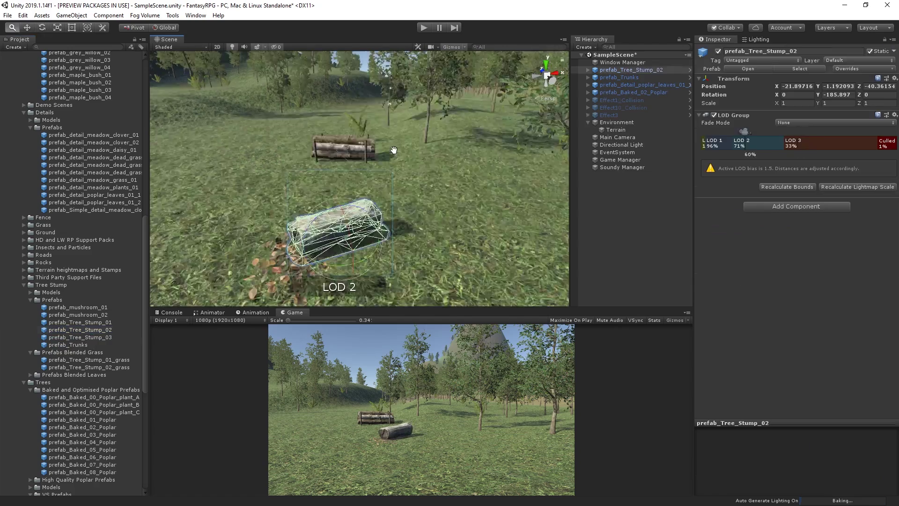
middle_click_drag(393, 152, 401, 202)
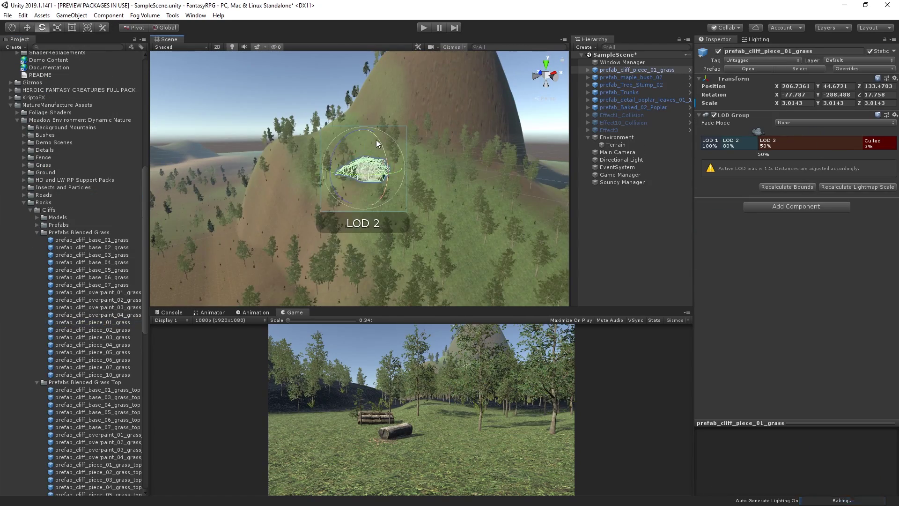
Rotate prefab_cliff_piece_01_grass on the slope below the mountain.
left_click_drag(377, 143, 374, 119)
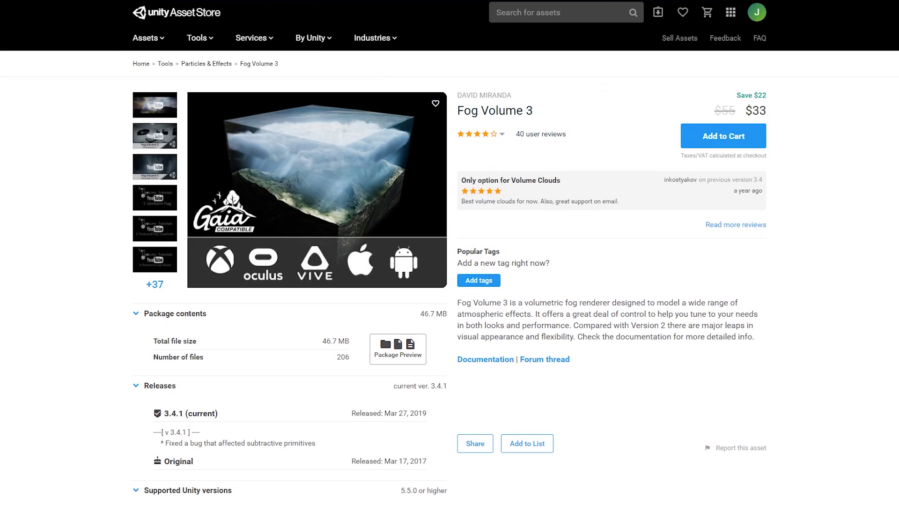
Switch to the Unity Asset Store and review the Fog Volume 3 page's description, package contents, releases and supported versions.
scroll(449, 278, "down", 1)
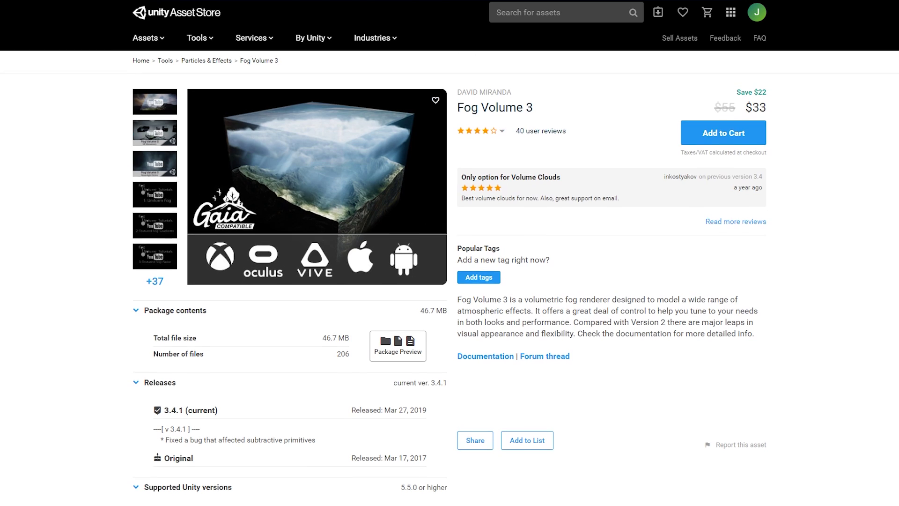
scroll(450, 278, "down", 1)
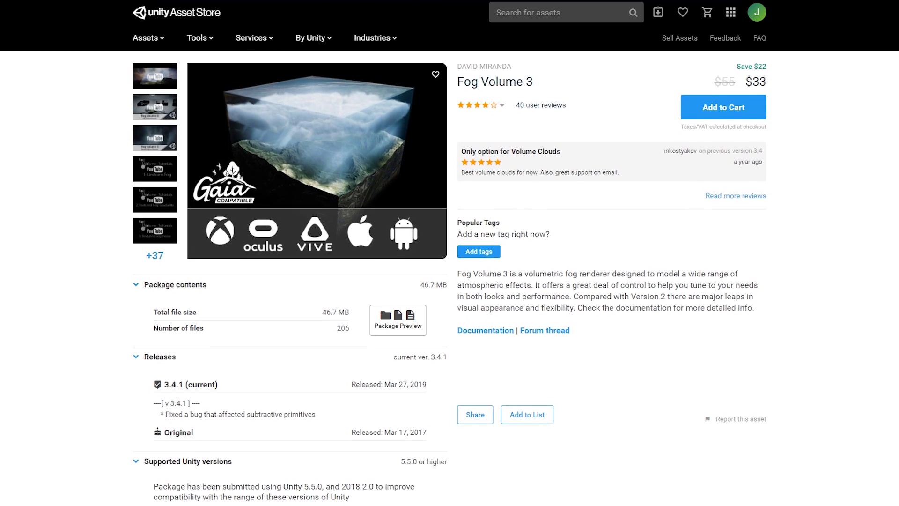
scroll(449, 278, "down", 1)
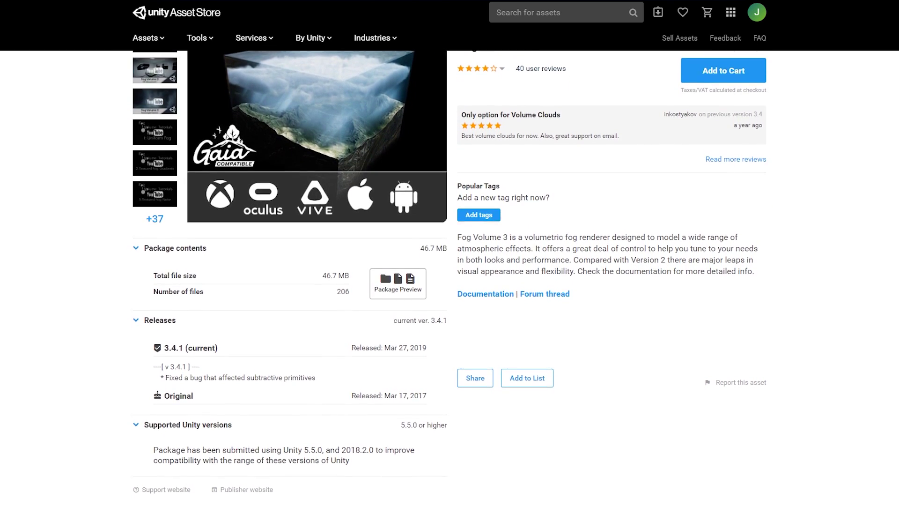
scroll(449, 281, "down", 1)
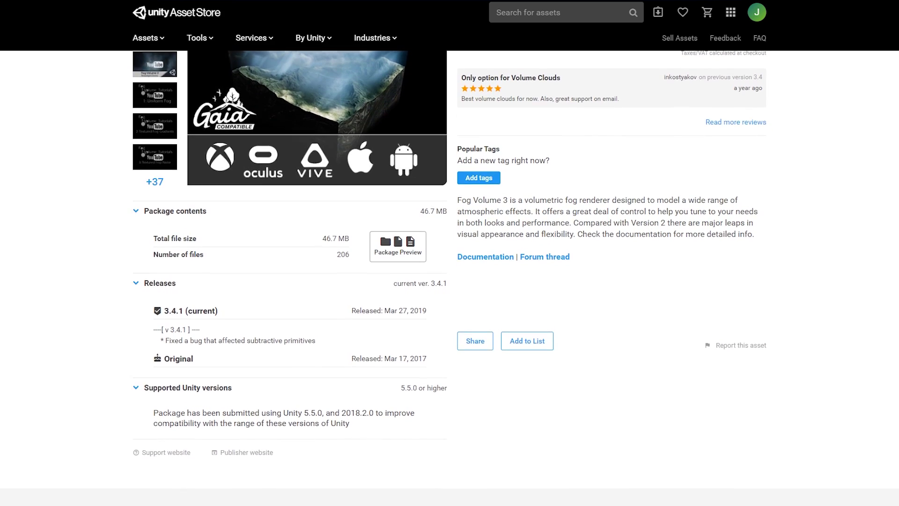
scroll(449, 281, "down", 1)
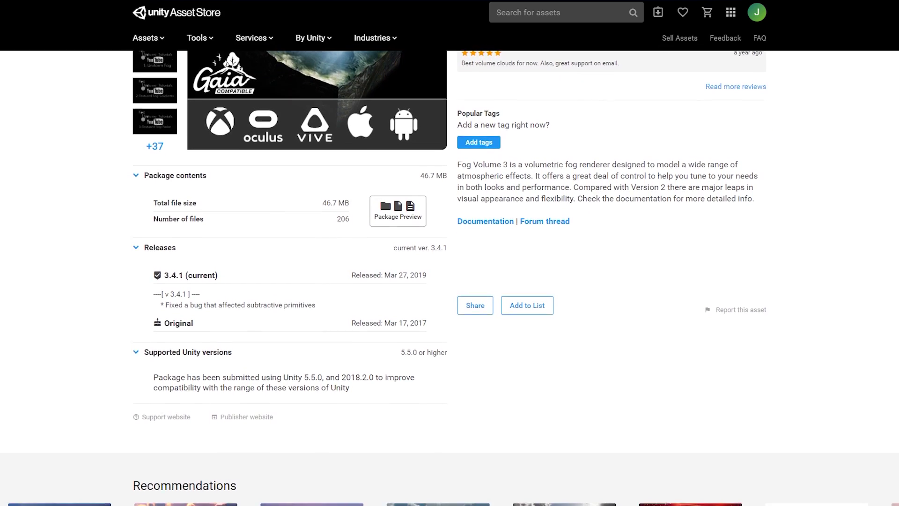
scroll(449, 281, "down", 1)
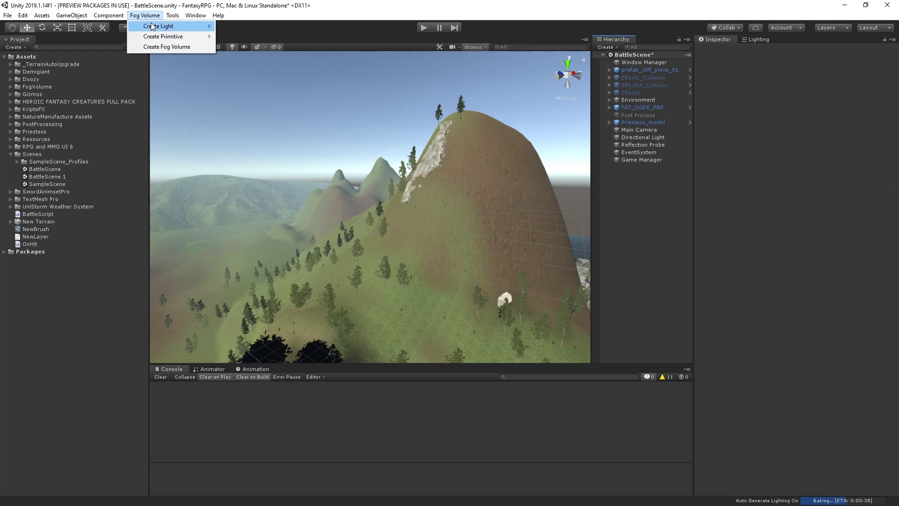
Create a fog volume of size 500 × 20 × 500 above the terrain with noise active and the Lit view mode.
left_click(166, 47)
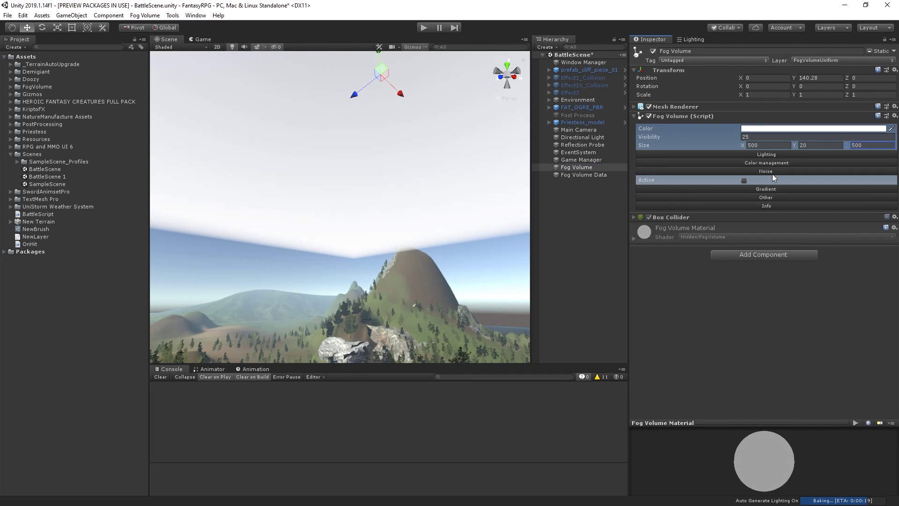
left_click(744, 180)
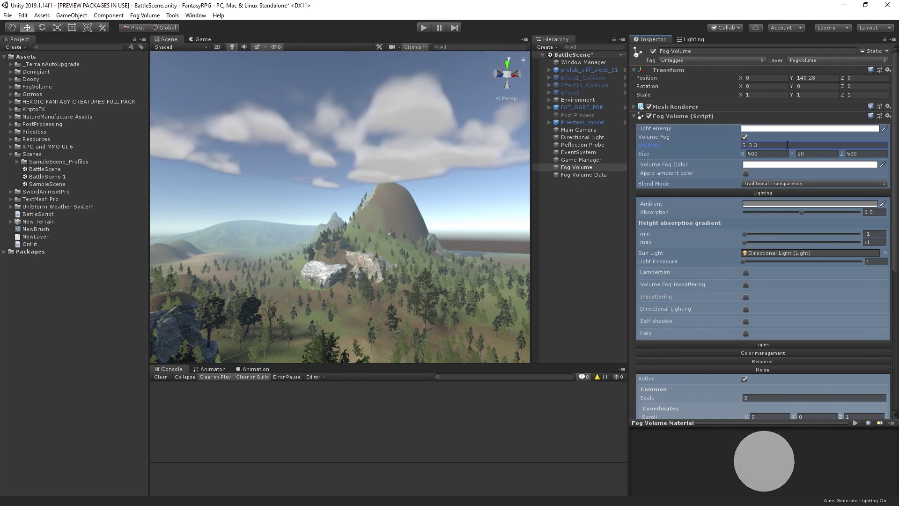
left_click(757, 307)
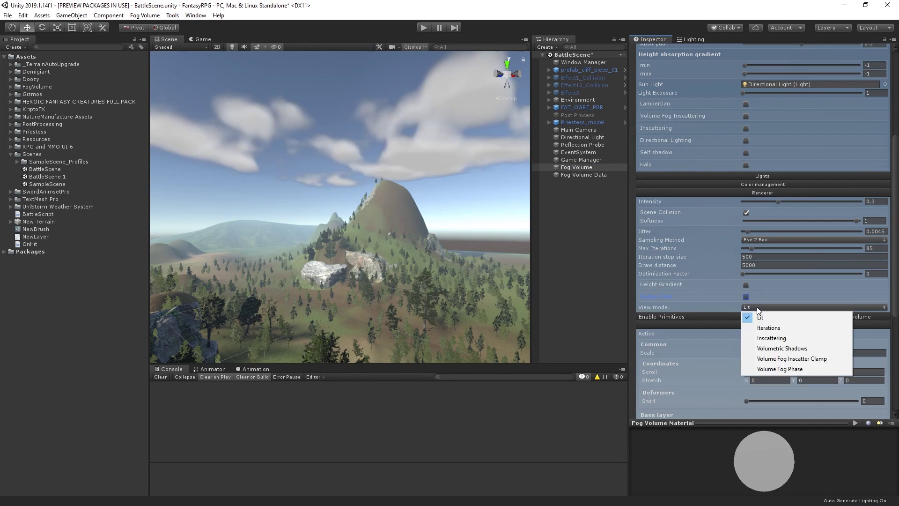
left_click(760, 317)
left_click(241, 152)
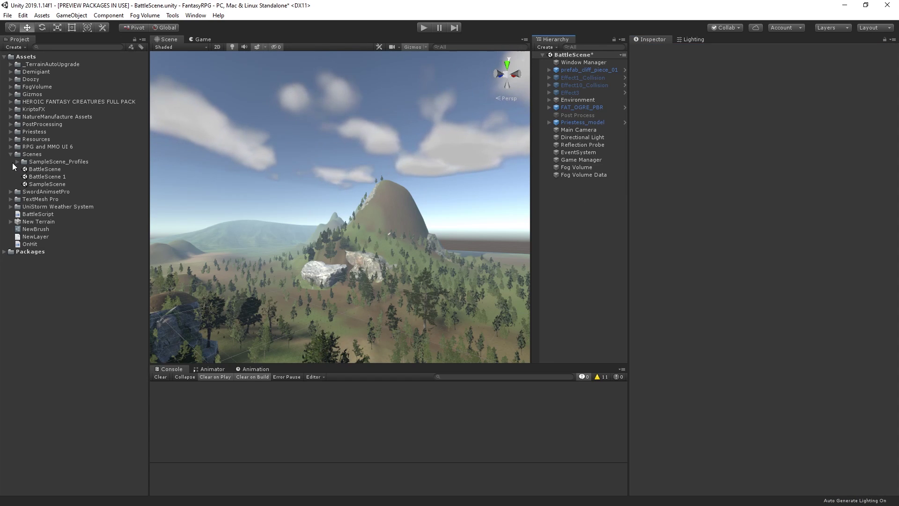
Apply the Sky Morning material from FogVolume's Skies folder as the scene's skybox and open the lighting settings.
left_click(11, 86)
left_click(18, 101)
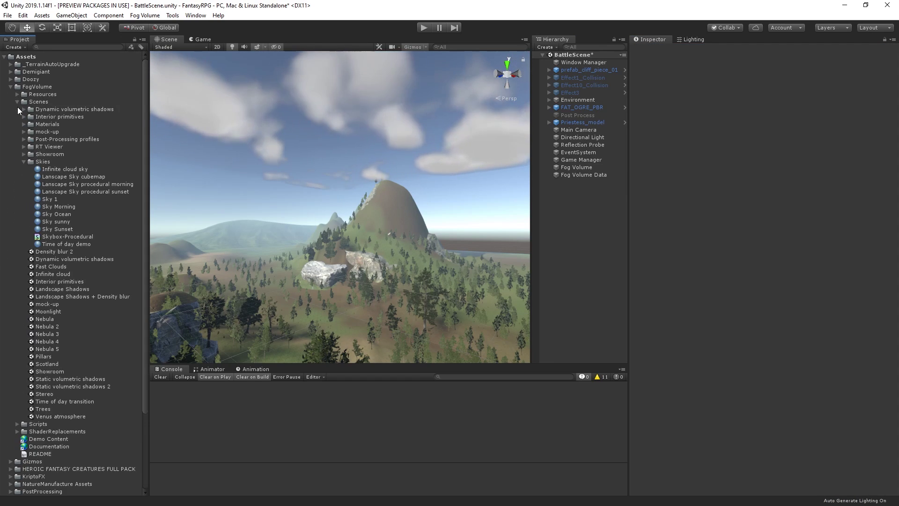
scroll(37, 142, "down", 5)
left_click_drag(61, 123, 234, 164)
left_click(690, 39)
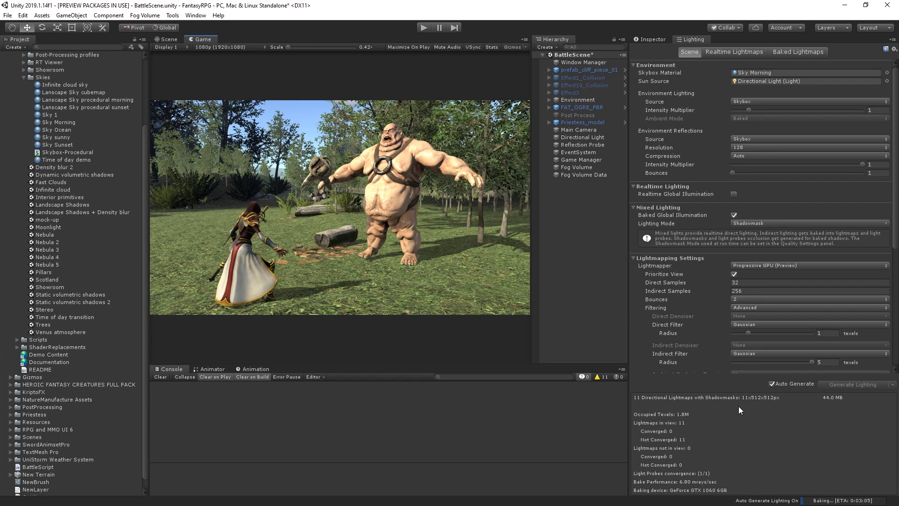
Return to the scene view and inspect the new sky and clouds over the landscape.
left_click(180, 59)
left_click(210, 39)
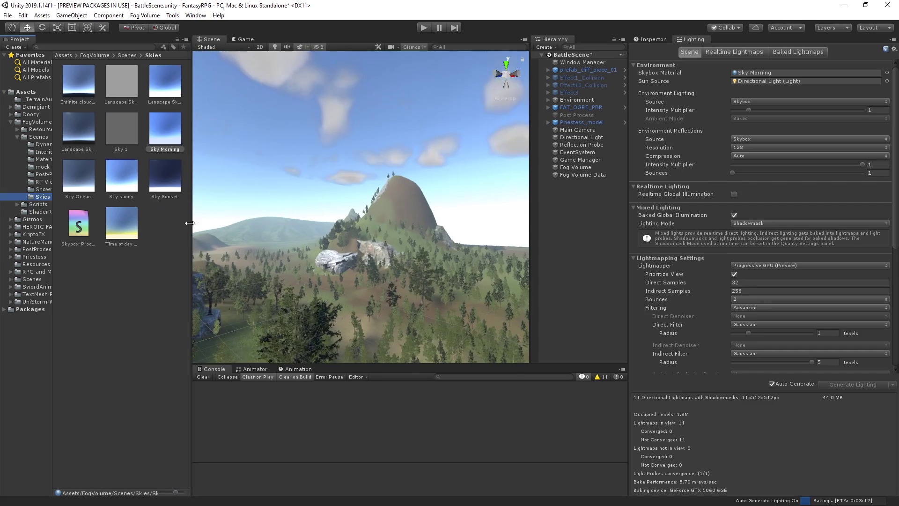
left_click(253, 188)
left_click(649, 40)
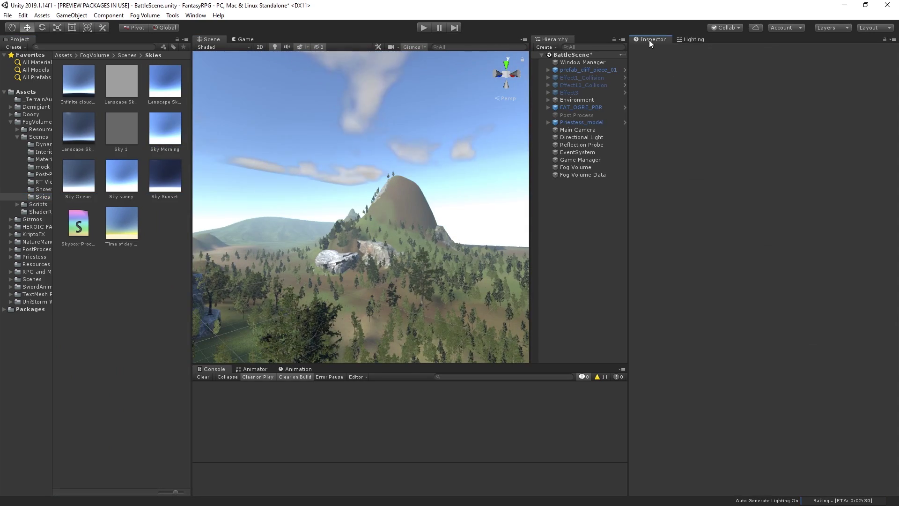
left_click(690, 40)
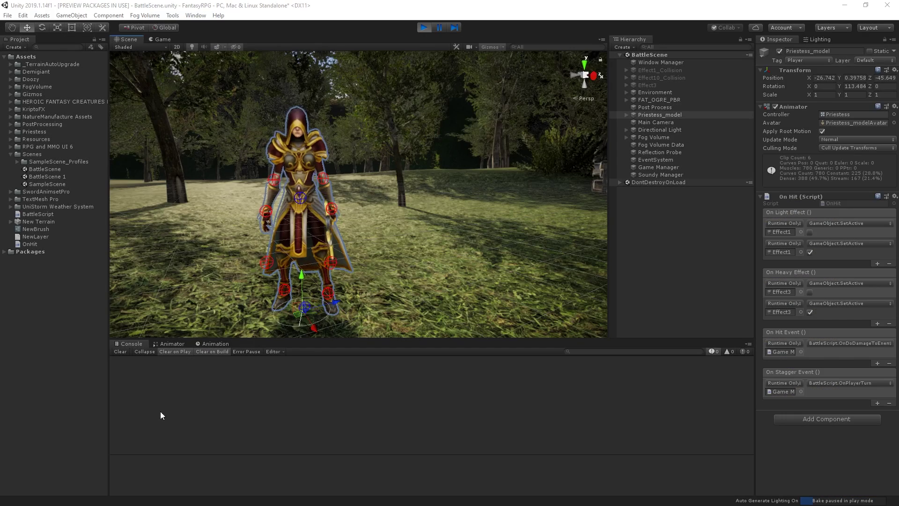
right_click_drag(593, 215, 481, 186)
left_click(642, 203)
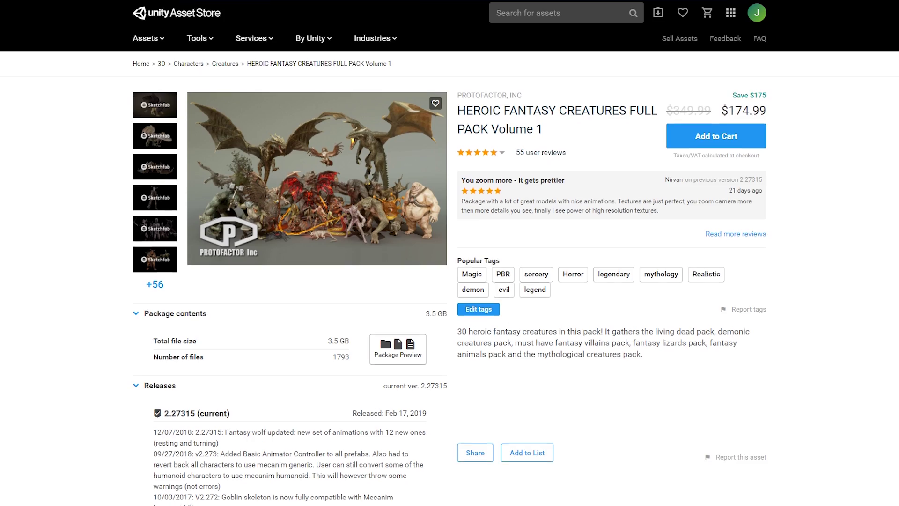
Switch to the Unity Asset Store and review the HEROIC FANTASY CREATURES FULL PACK Volume 1 page.
scroll(450, 278, "down", 1)
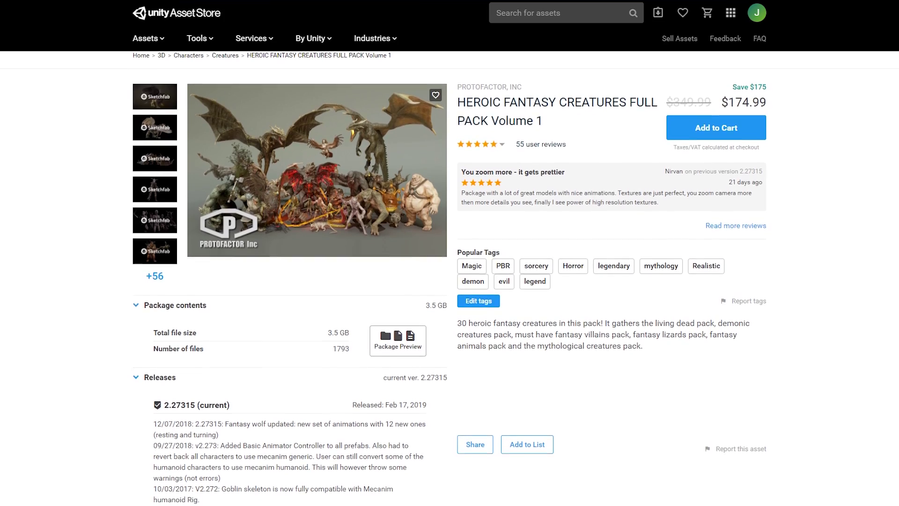
scroll(450, 281, "down", 2)
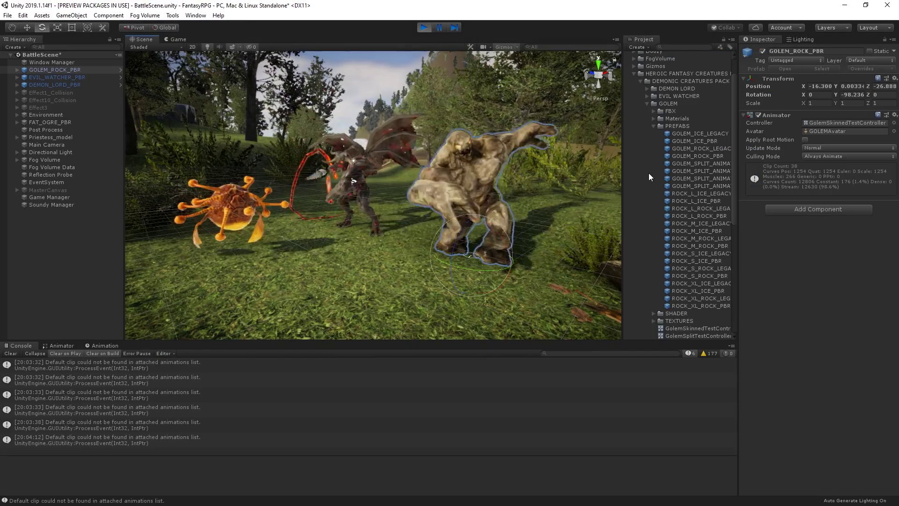
Switch back to Unity, collapse the GOLEM folder and look into the TREE ENT folder of the demonic creatures pack.
left_click(653, 125)
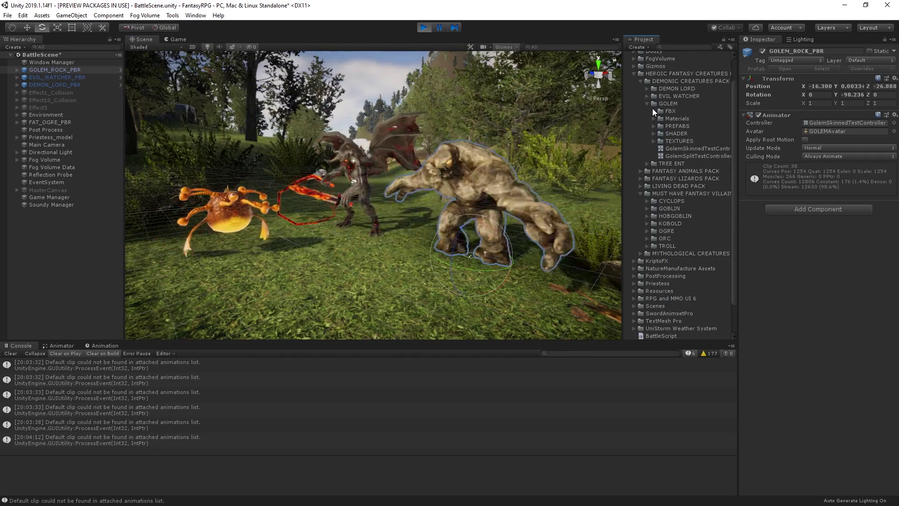
left_click(648, 103)
left_click(647, 125)
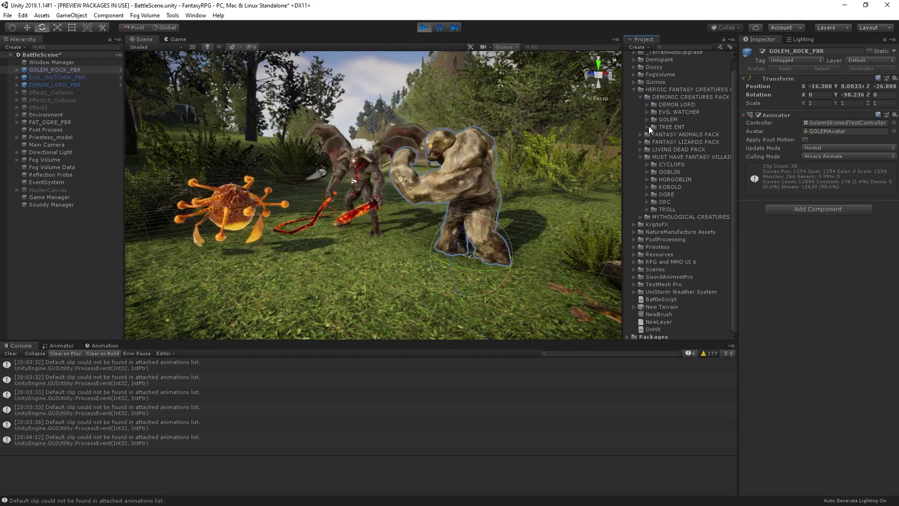
left_click(654, 150)
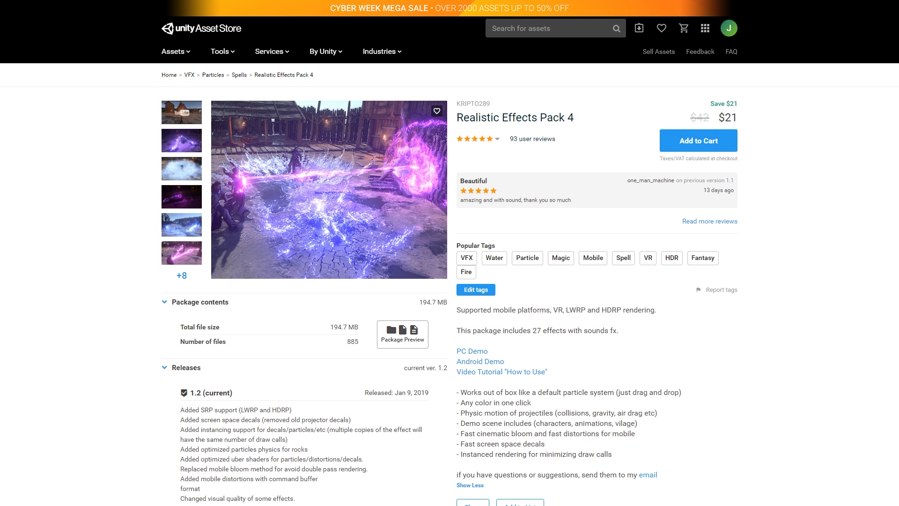
Switch to the Unity Asset Store and review the Realistic Effects Pack 4 page's description, package contents, releases and supported versions.
scroll(449, 284, "down", 1)
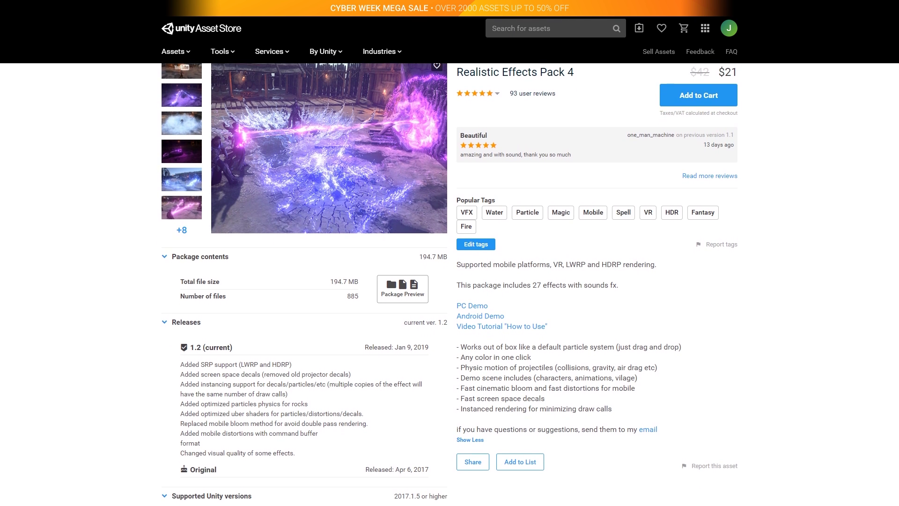
scroll(450, 281, "down", 2)
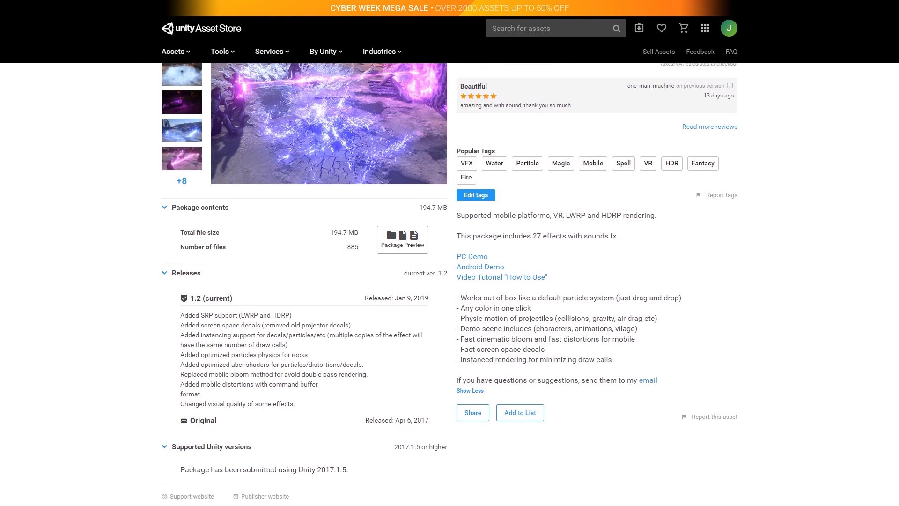
scroll(450, 281, "down", 2)
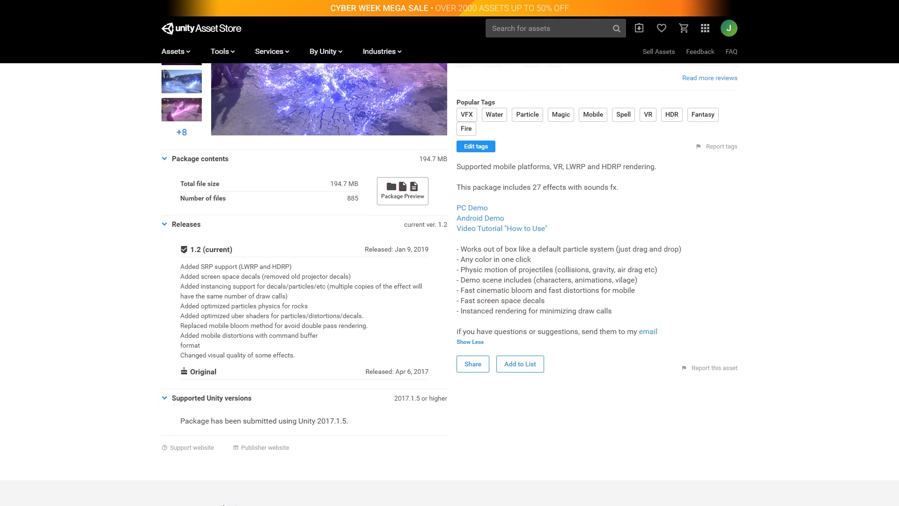
scroll(450, 281, "down", 2)
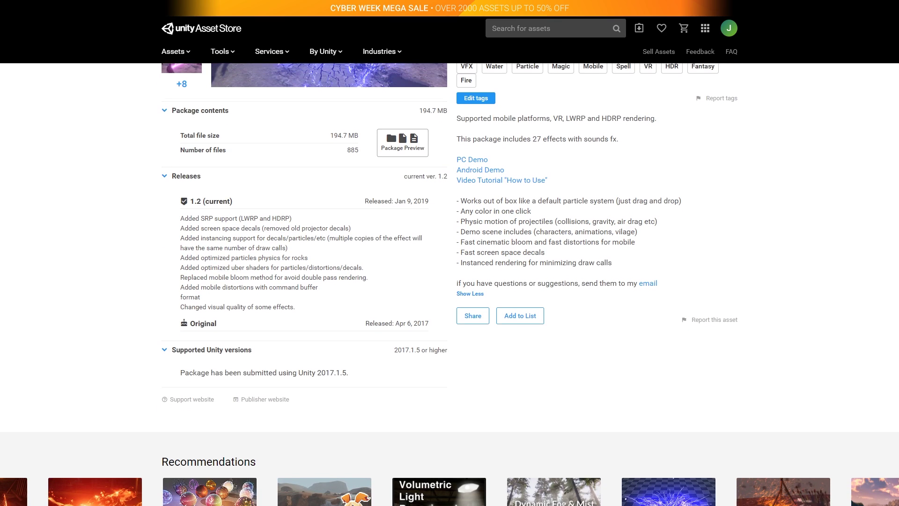
scroll(449, 281, "down", 1)
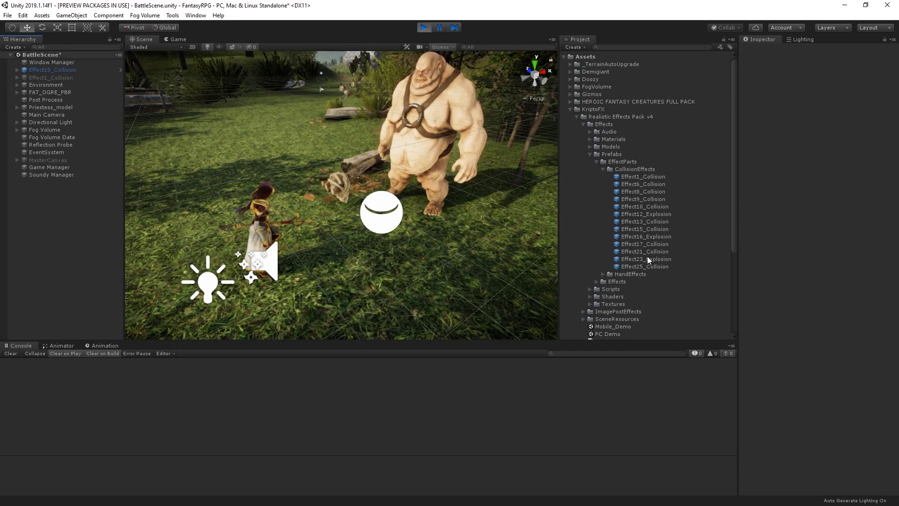
Switch back to Unity and place the Effect3 prefab from Realistic Effects Pack v4 on the ground in front of the ogre.
left_click(596, 281)
scroll(604, 281, "down", 3)
left_click_drag(623, 220, 424, 188)
middle_click_drag(440, 186, 379, 188)
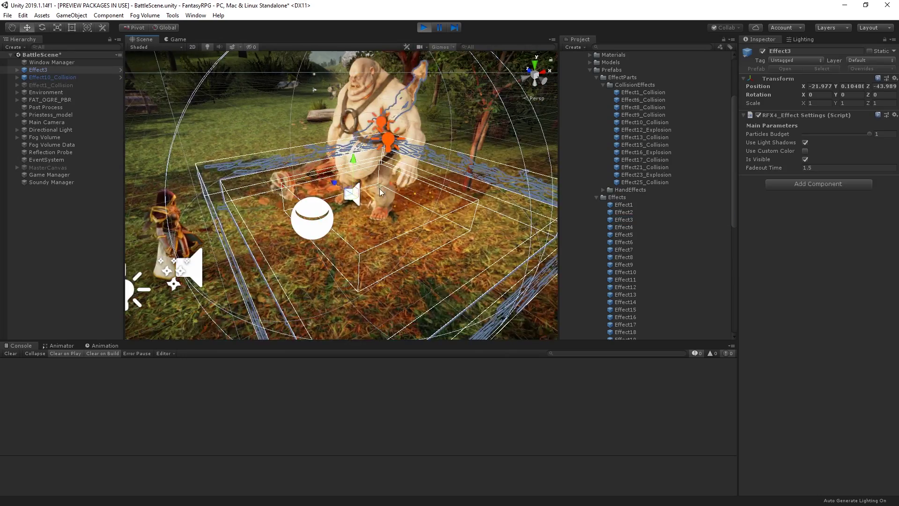
mouse_move(379, 188)
right_mouse_down()
mouse_move(390, 165)
mouse_move(373, 192)
right_mouse_up()
left_click(353, 156)
Deactivate and reactivate Effect3 to replay it, and switch to the game view.
left_click(38, 69)
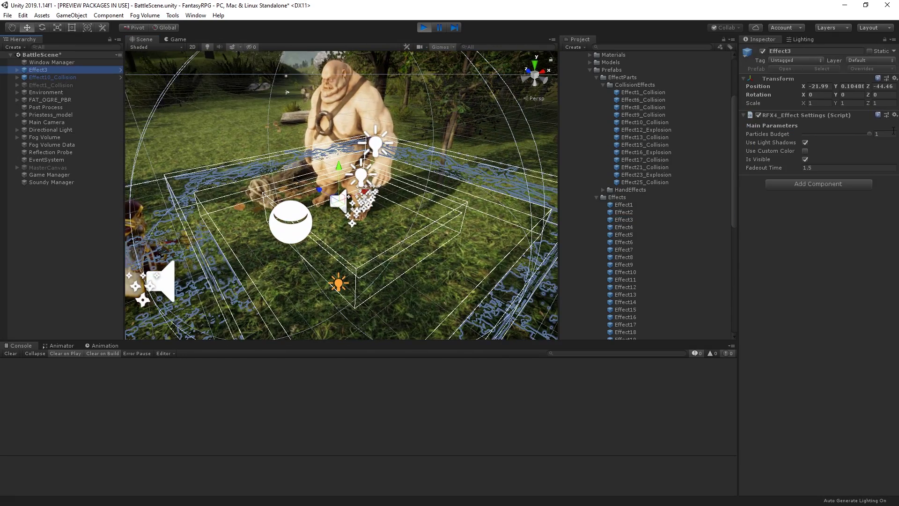
left_click(763, 51)
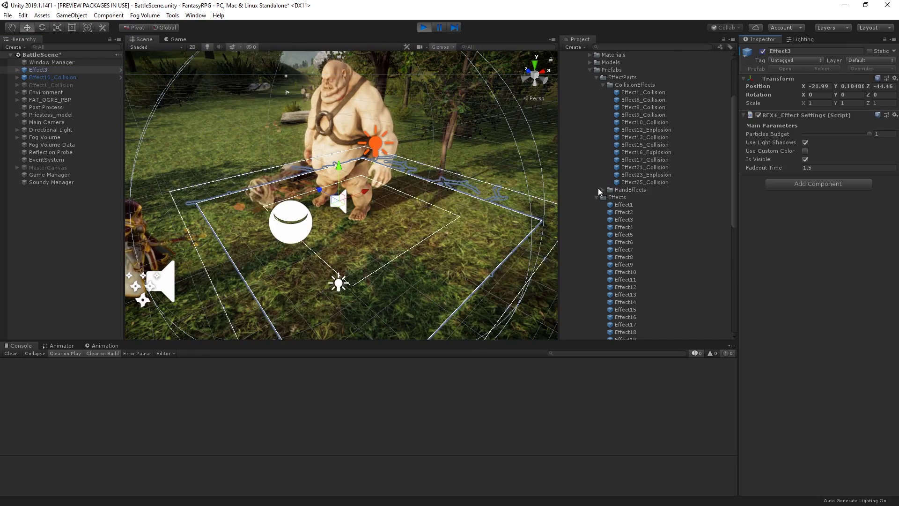
left_click(177, 39)
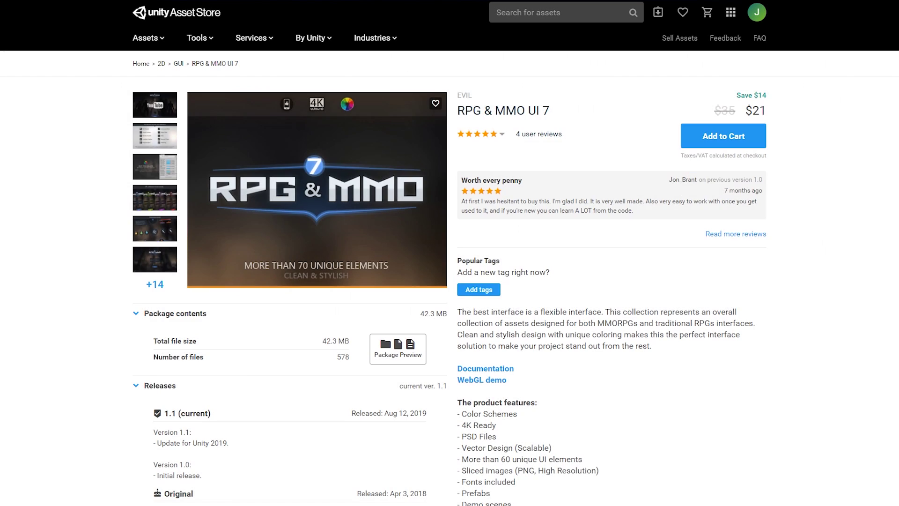
Switch to the Unity Asset Store and review the RPG & MMO UI 7 page's releases, supported versions and product features.
scroll(449, 278, "down", 1)
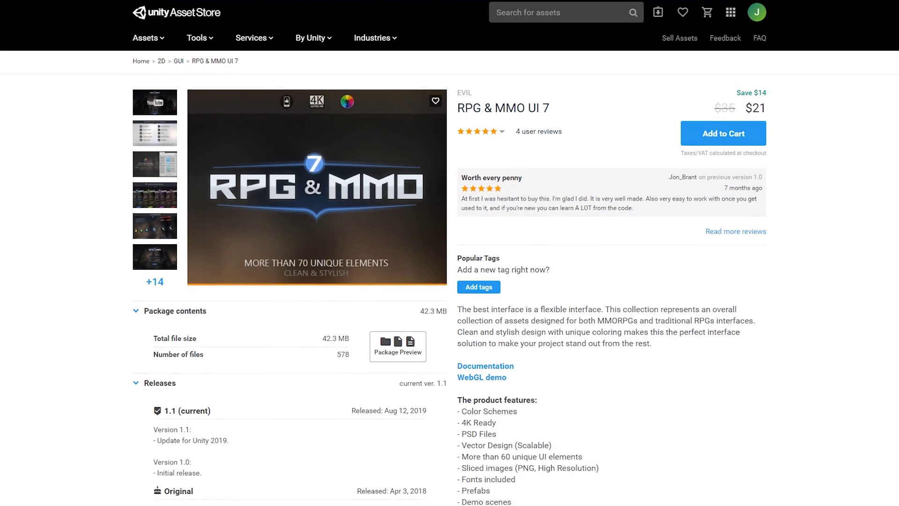
scroll(449, 278, "down", 1)
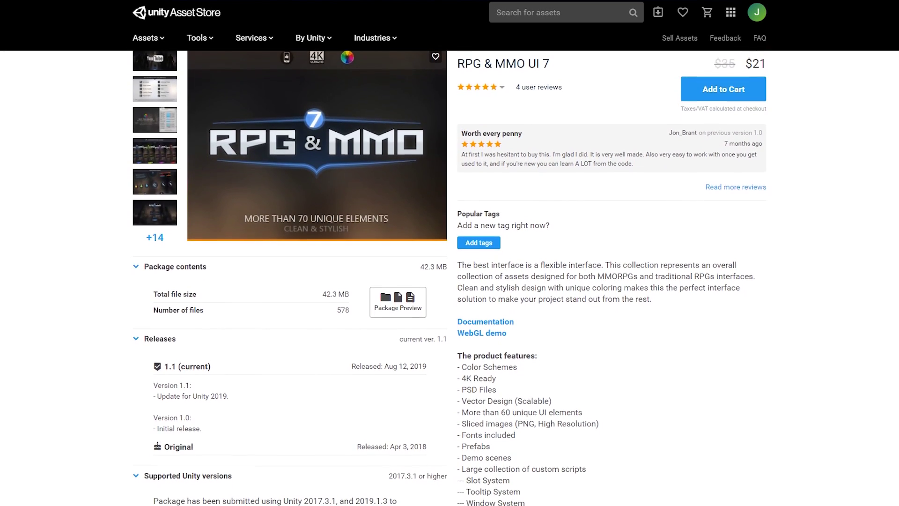
scroll(449, 278, "down", 1)
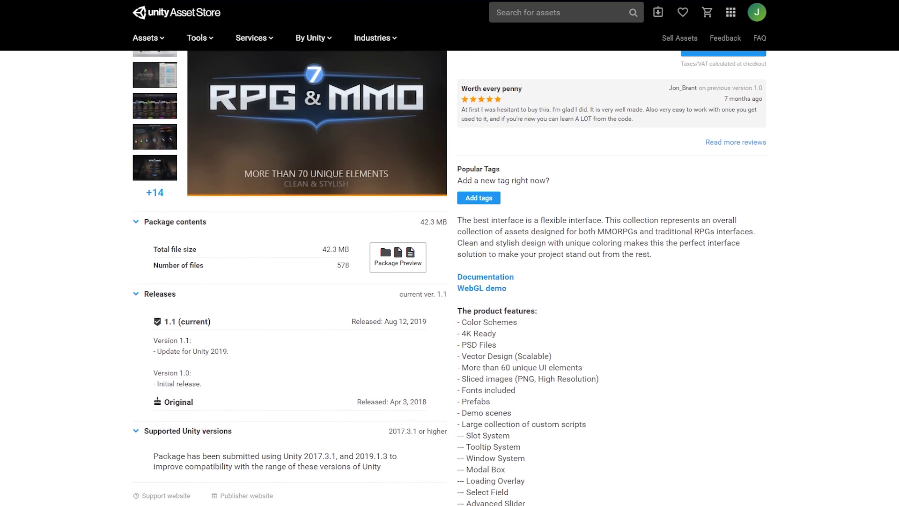
scroll(449, 279, "down", 1)
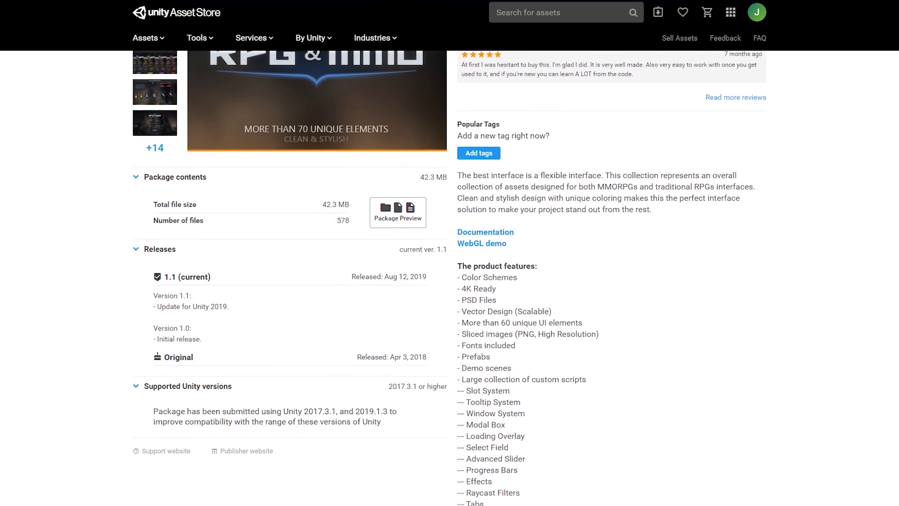
scroll(449, 278, "down", 1)
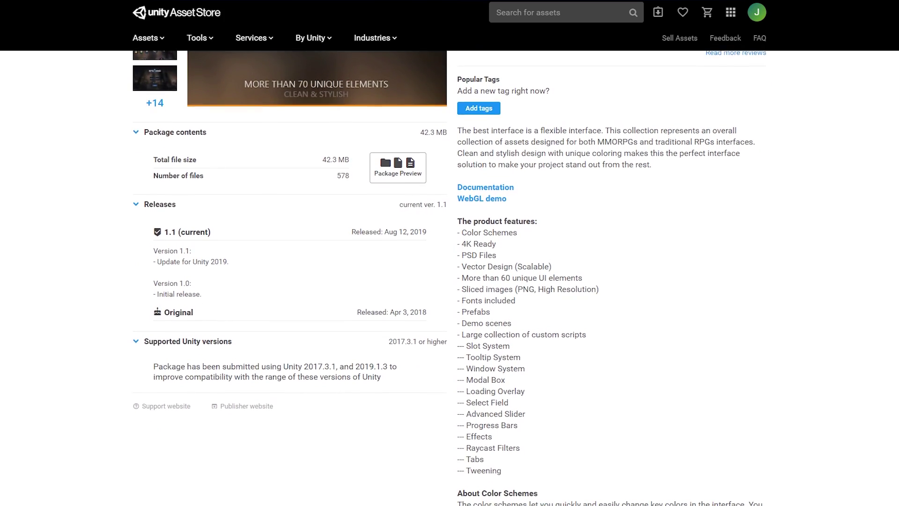
scroll(449, 278, "down", 1)
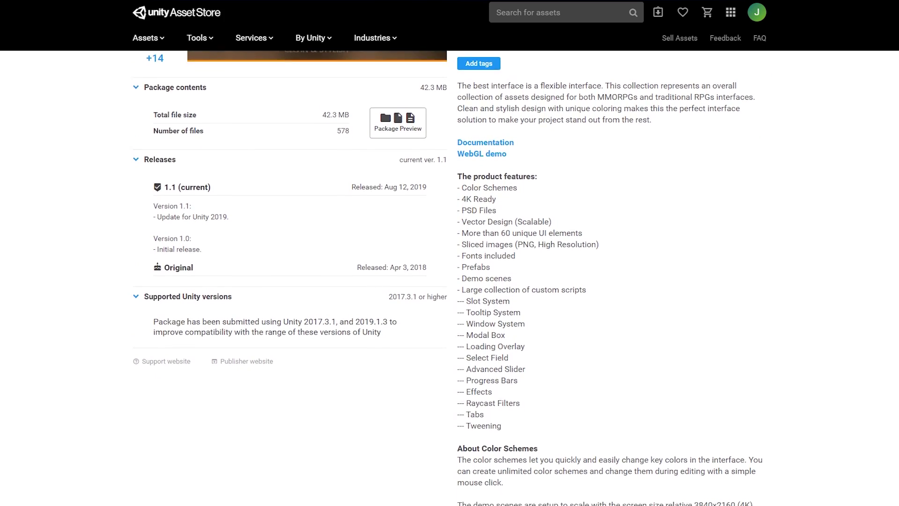
scroll(450, 278, "down", 1)
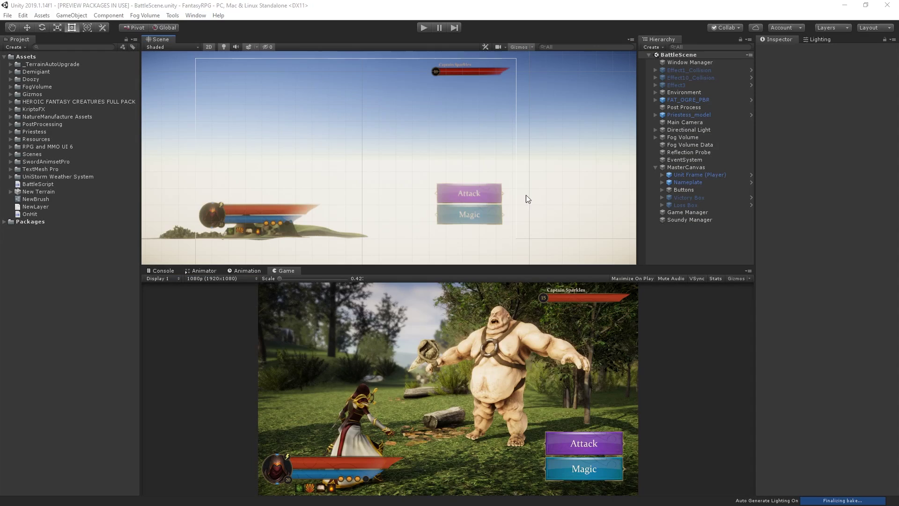
Switch back to Unity, select Unit Frame (Player) under MasterCanvas, widen the hierarchy column and frame the element close up in the scene.
left_click(682, 175)
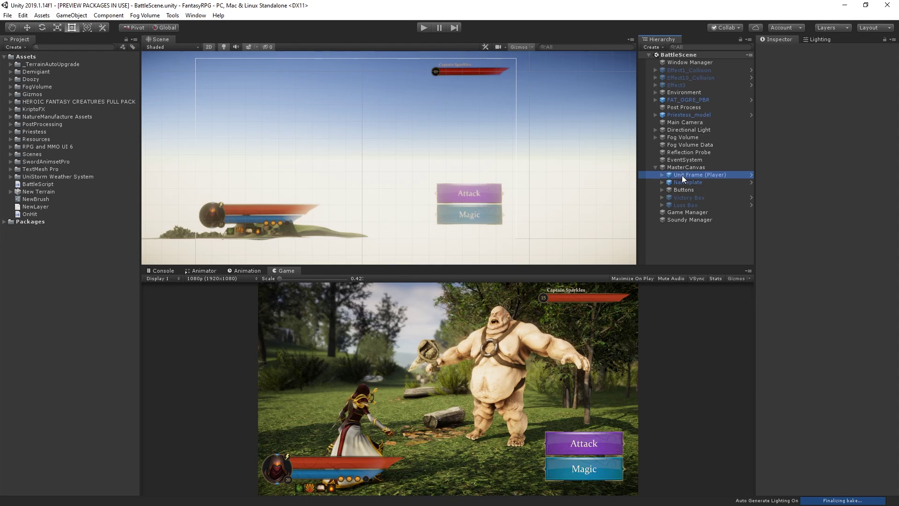
left_click(757, 116)
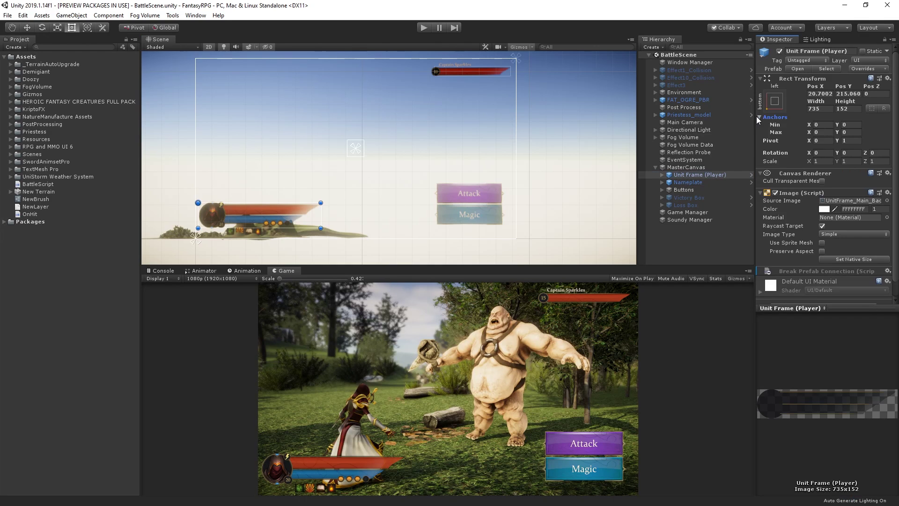
left_click_drag(635, 126, 613, 132)
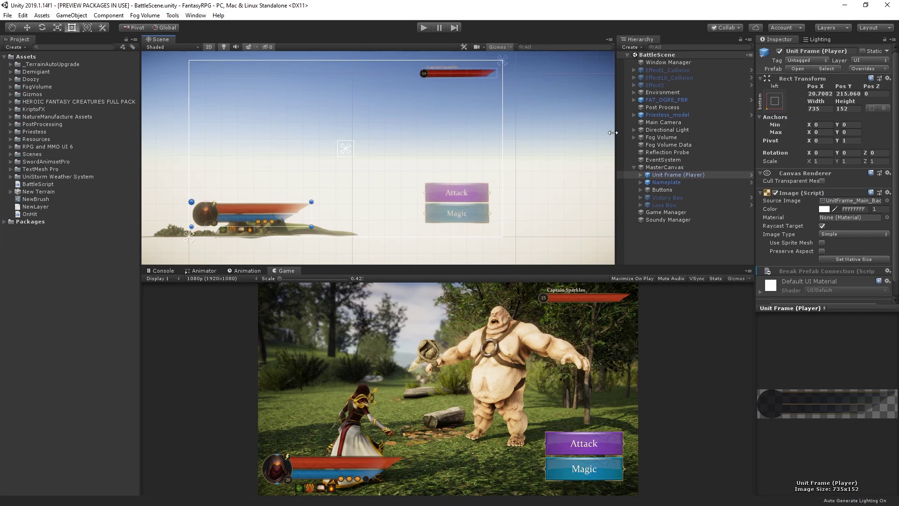
double_click(665, 178)
scroll(417, 125, "up", 5)
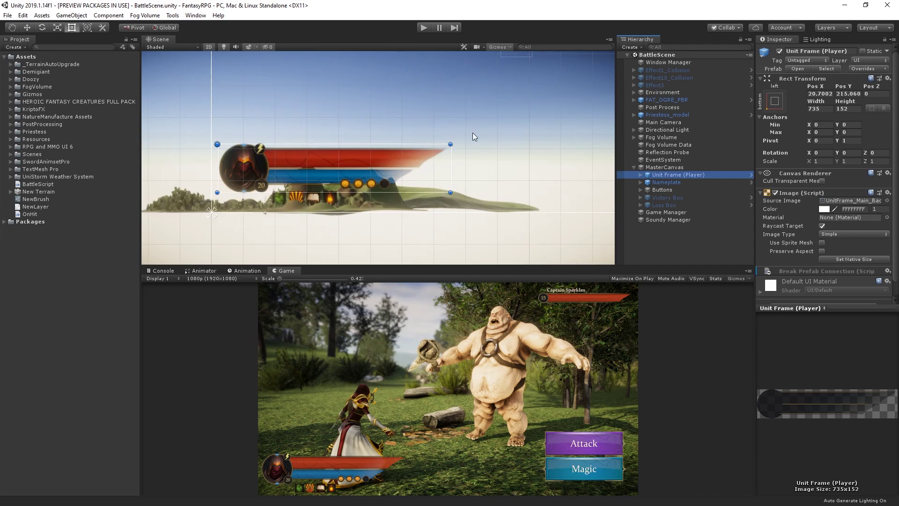
Expand Nameplate under MasterCanvas, select its Bar (Health) and set the progress bar's fill amount to 0.743.
scroll(430, 178, "down", 1)
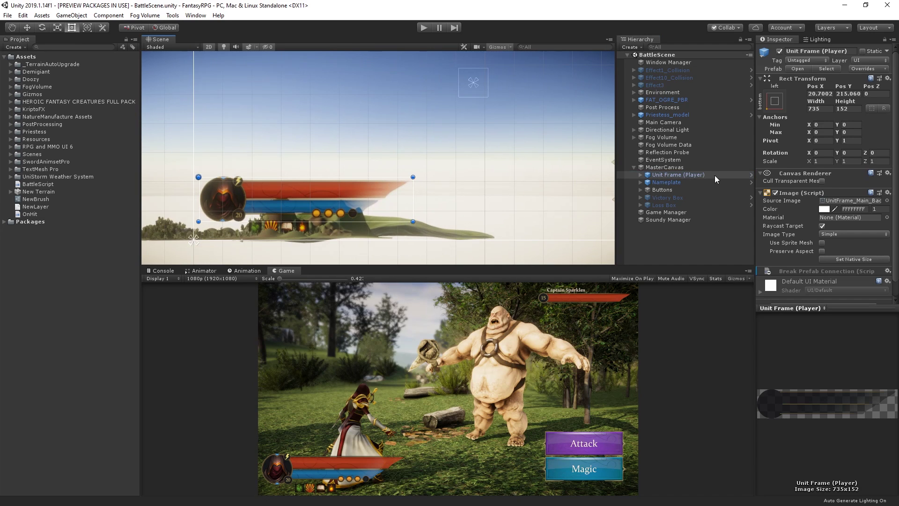
double_click(686, 182)
left_click(640, 182)
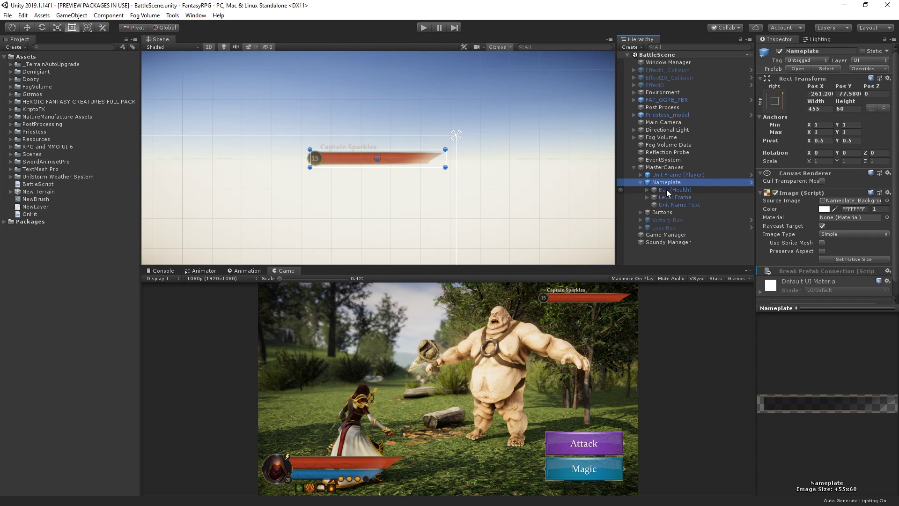
left_click(667, 189)
mouse_move(858, 211)
left_mouse_down()
mouse_move(830, 221)
mouse_move(867, 216)
mouse_move(827, 223)
mouse_move(859, 214)
left_mouse_up()
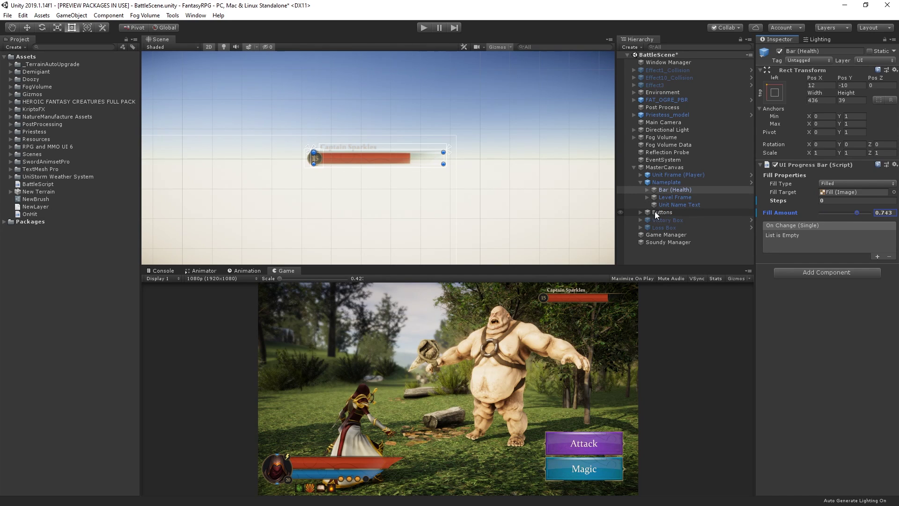
Preview the Victory Box and the Loss Box on the canvas by activating and deactivating each in turn.
left_click(666, 221)
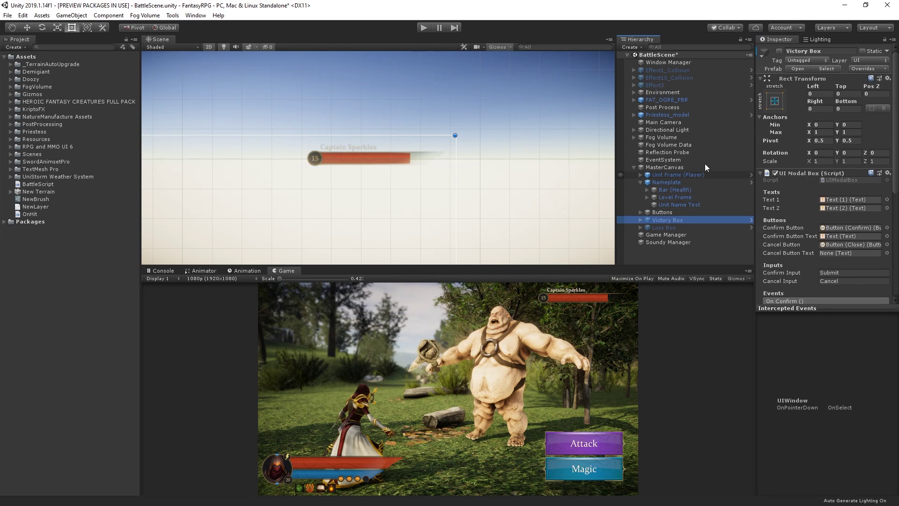
left_click(778, 50)
scroll(374, 168, "down", 8)
middle_click_drag(337, 258, 449, 168)
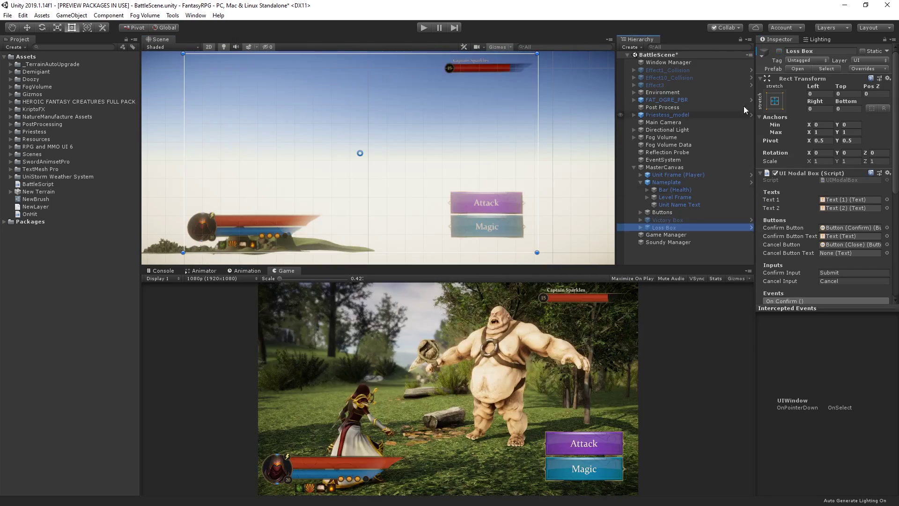
left_click(779, 51)
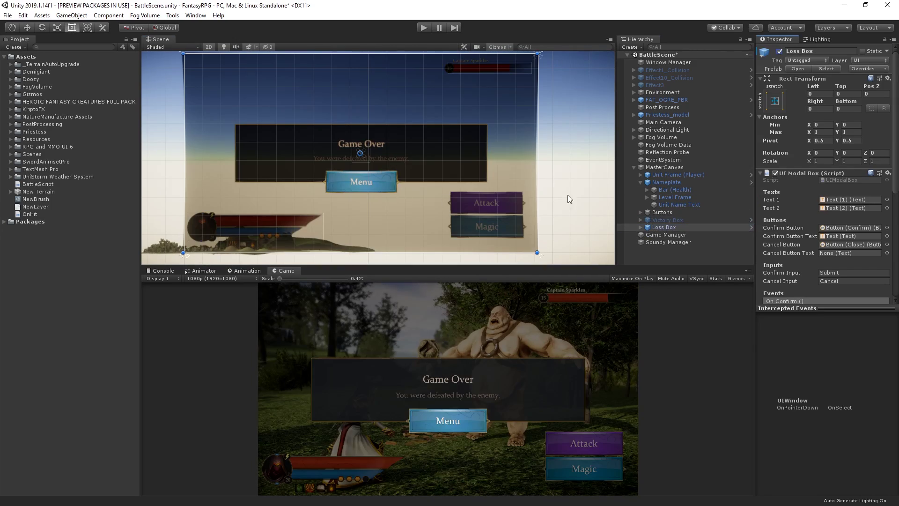
left_click(779, 51)
Run the scene in play mode and return the maximized game view to its docked size.
key("ctrl+p")
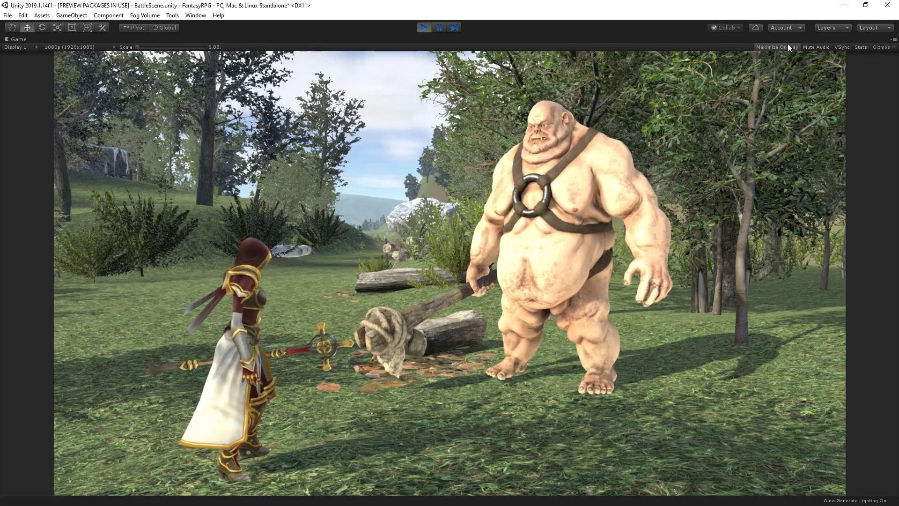
left_click(892, 40)
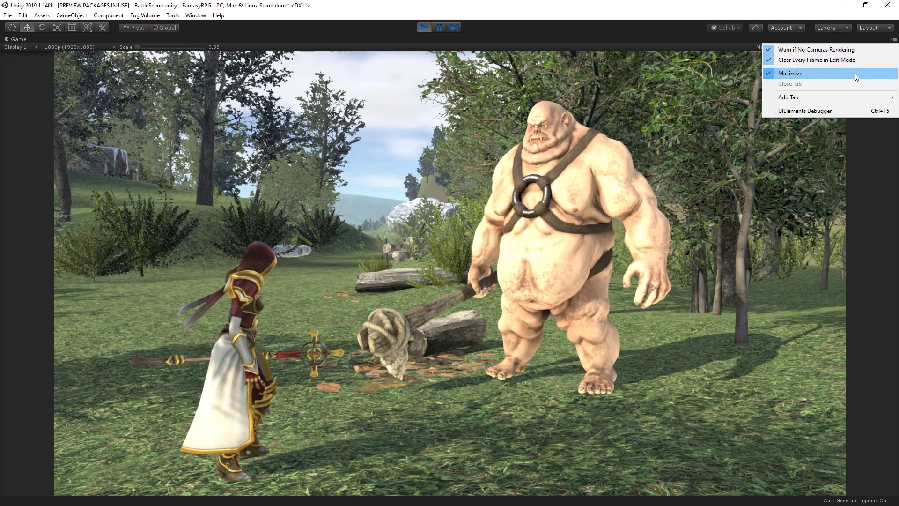
left_click(855, 73)
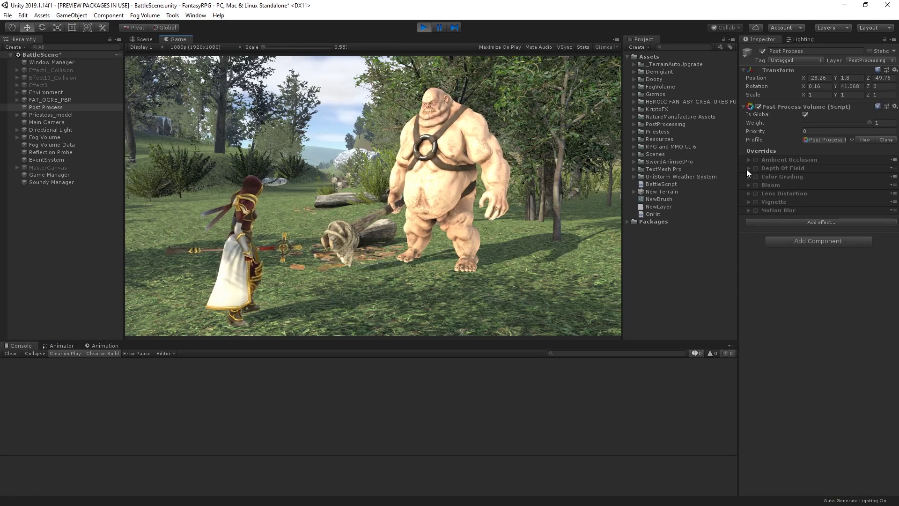
Enable the Ambient Occlusion, Depth Of Field and Color Grading overrides on Post Process and set the color temperature to -25.
left_click(747, 169)
left_click(756, 168)
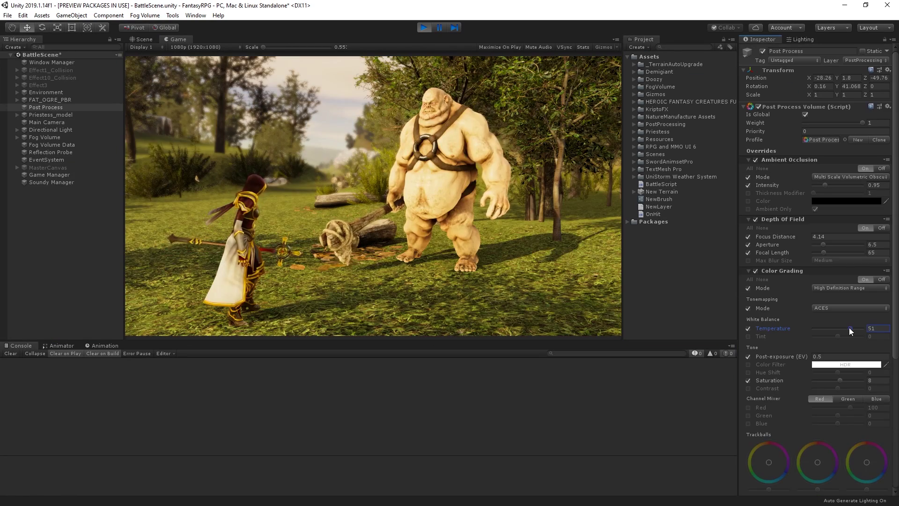
left_click_drag(849, 328, 838, 330)
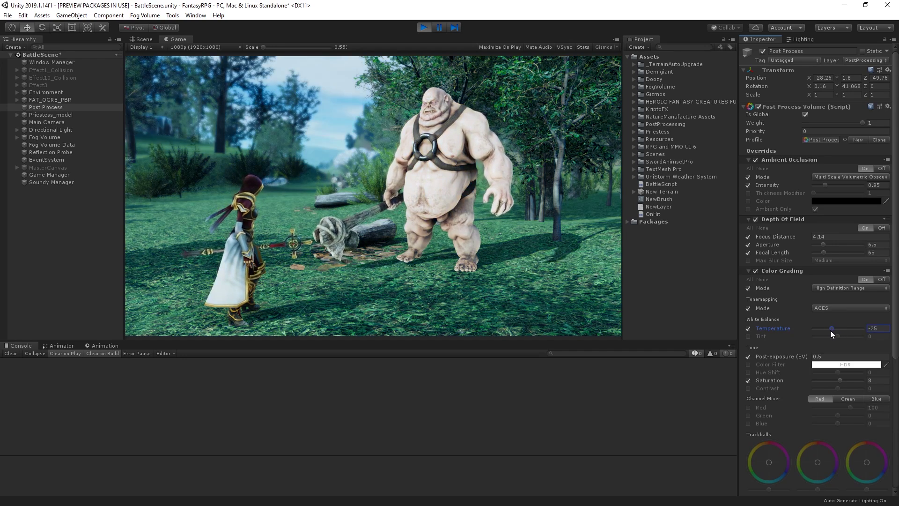
Compare the scene with and without post-processing by disabling the overrides from Ambient Occlusion to Vignette and re-enabling them.
left_click(755, 159)
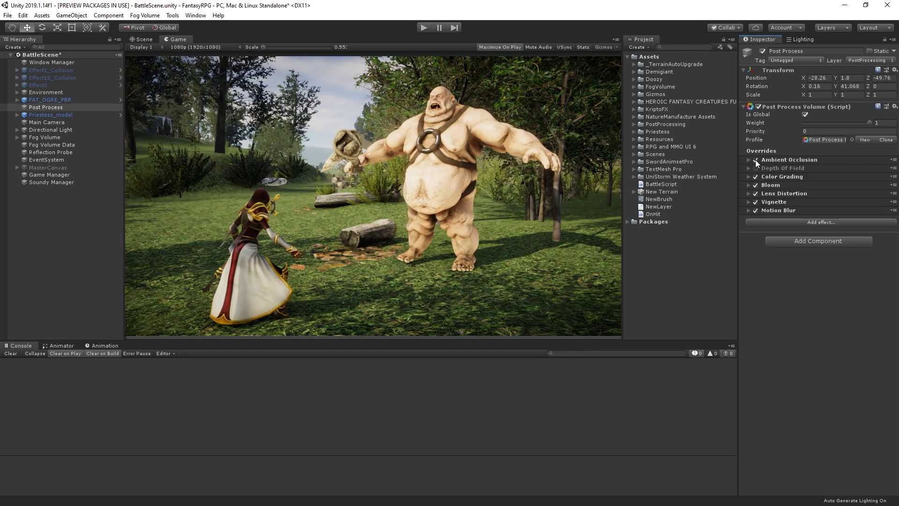
left_click(755, 168)
left_click(755, 176)
left_click(755, 185)
left_click(755, 193)
left_click(755, 201)
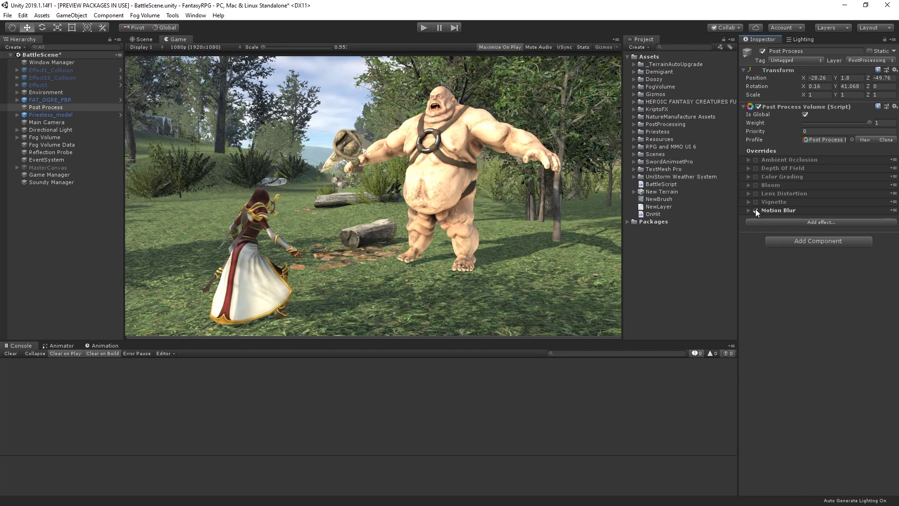
left_click(755, 201)
left_click(755, 193)
left_click(755, 185)
left_click(754, 177)
left_click(755, 169)
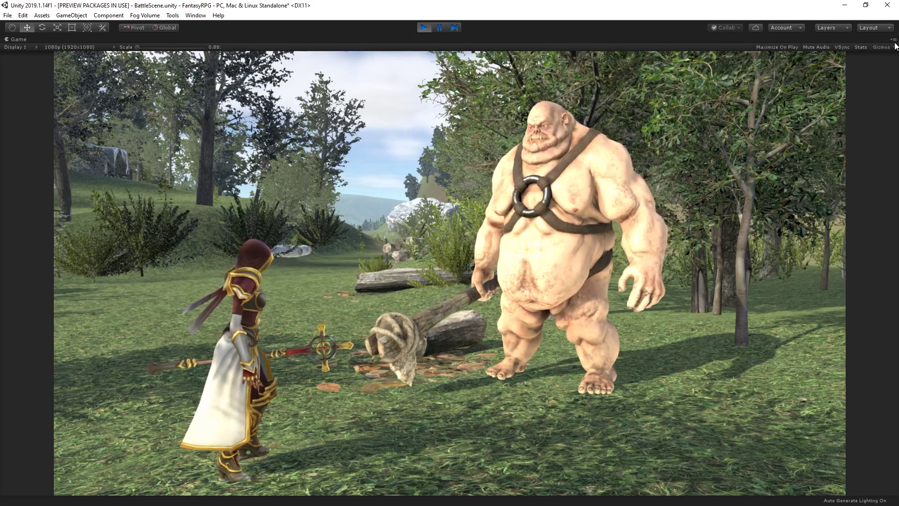
Play-test the battle in the game view, alternating Magic and Attack against the ogre until it is defeated.
left_click(893, 39)
left_click(855, 73)
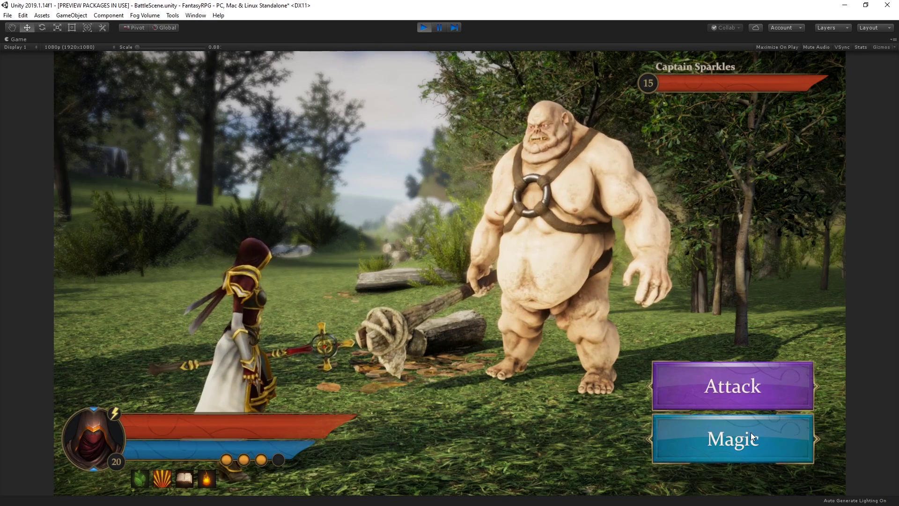
left_click(751, 431)
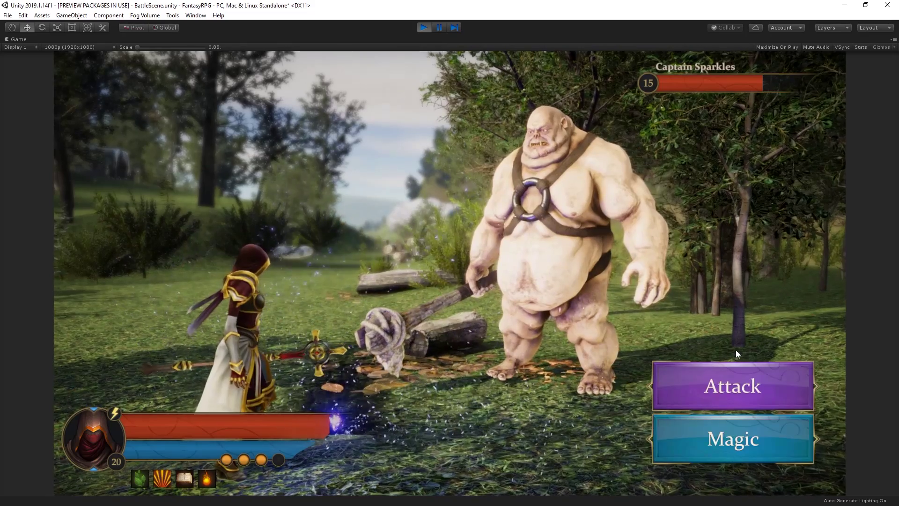
left_click(744, 381)
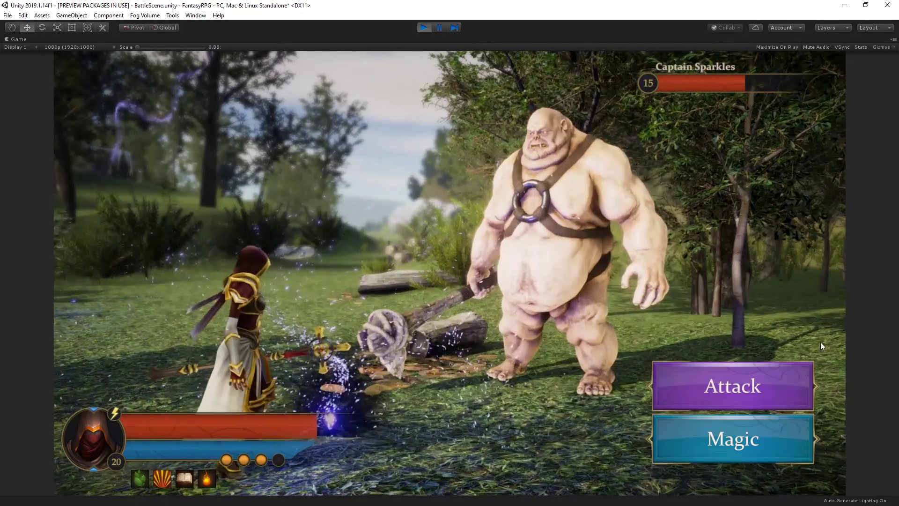
left_click(762, 435)
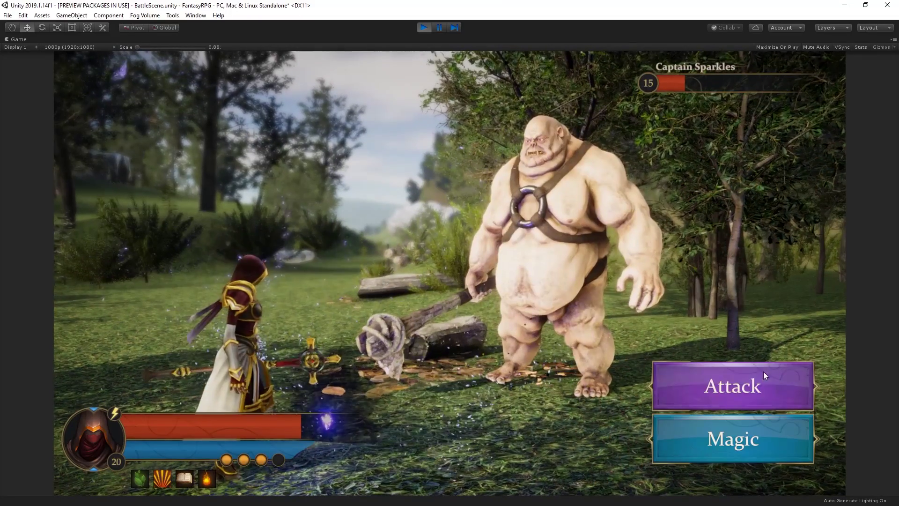
left_click(765, 377)
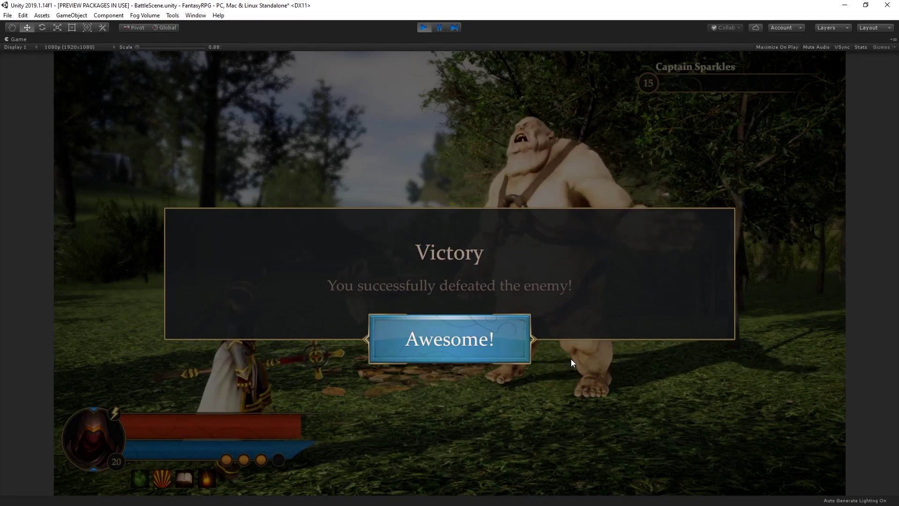